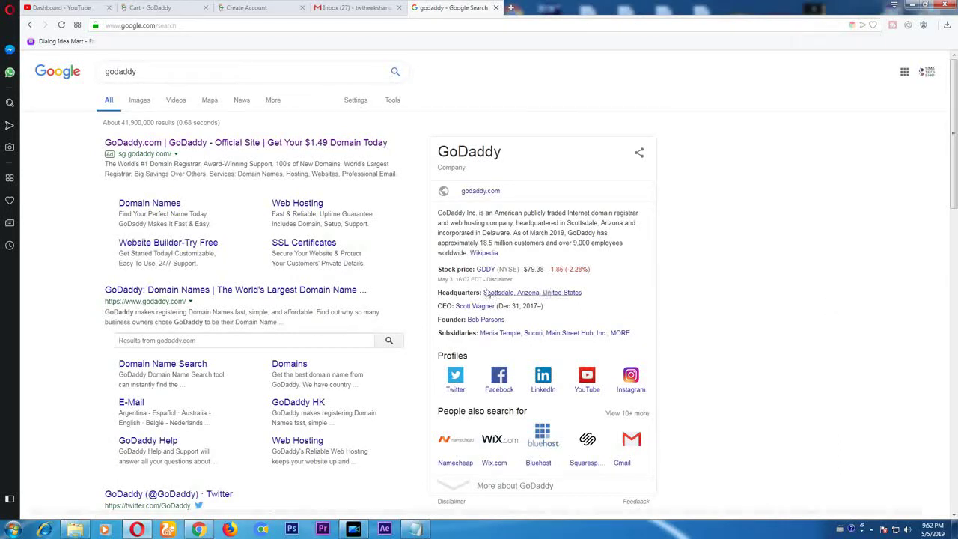
Step: Open GoDaddy's Singapore site from the 'godaddy' Google ad, showing SG$1.49 .com domains
click(152, 77)
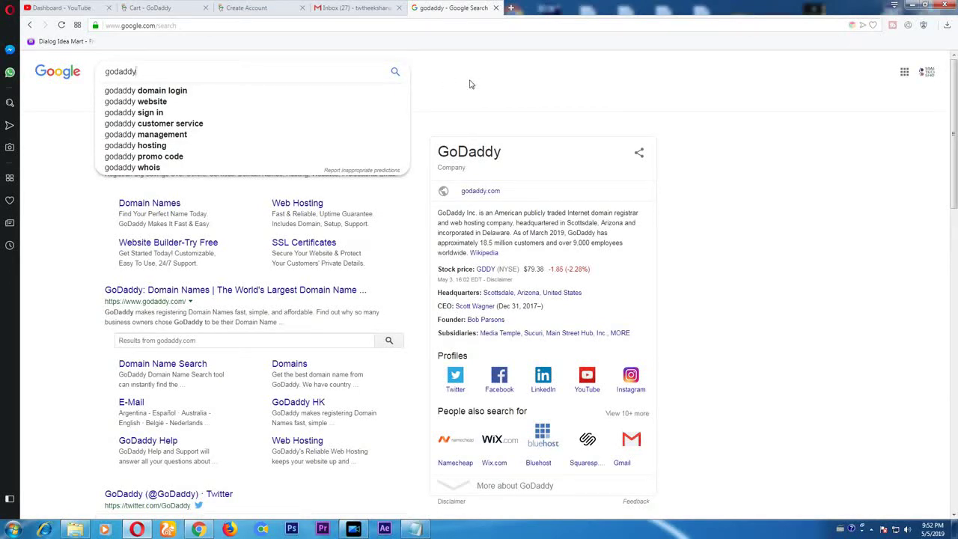
click(92, 193)
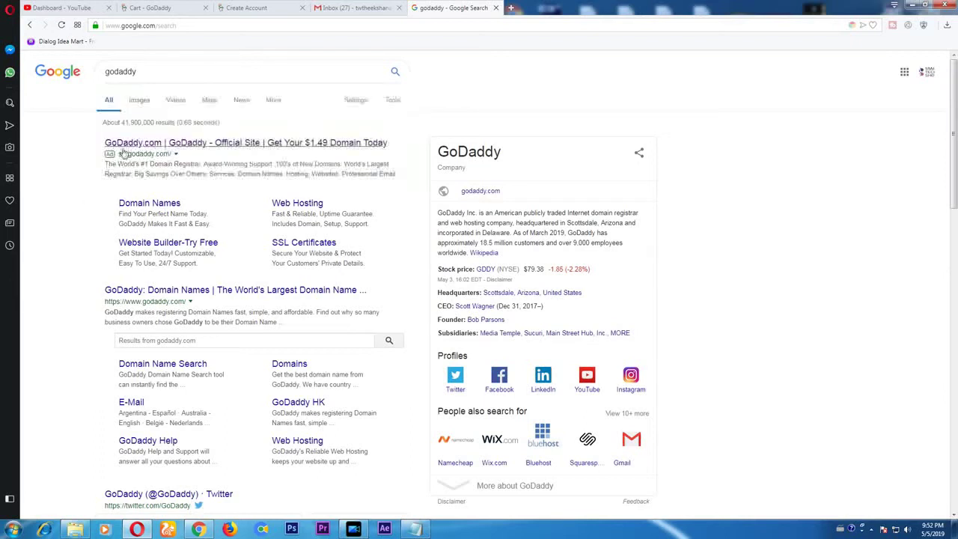
click(192, 146)
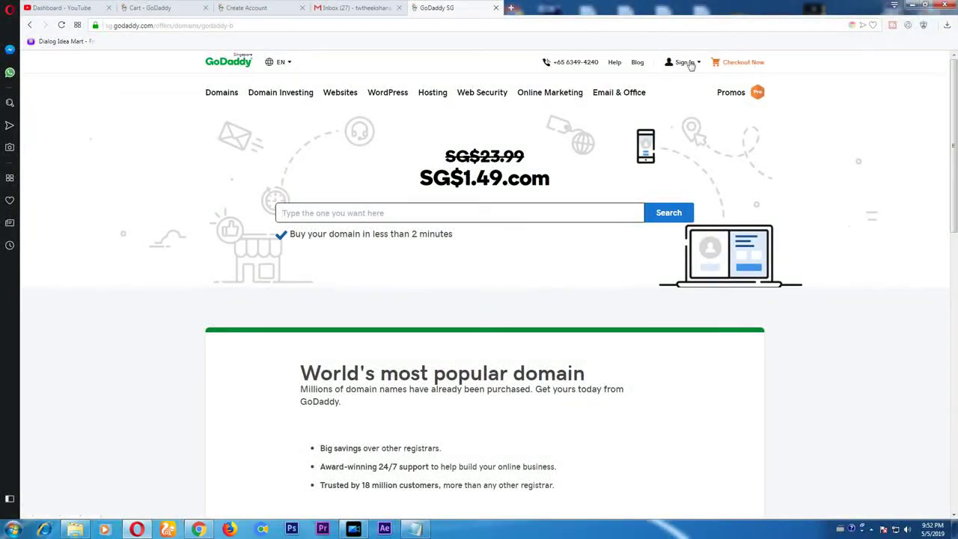
Step: Start a new GoDaddy account, pasting the e-mail address as both Email and Username
click(691, 65)
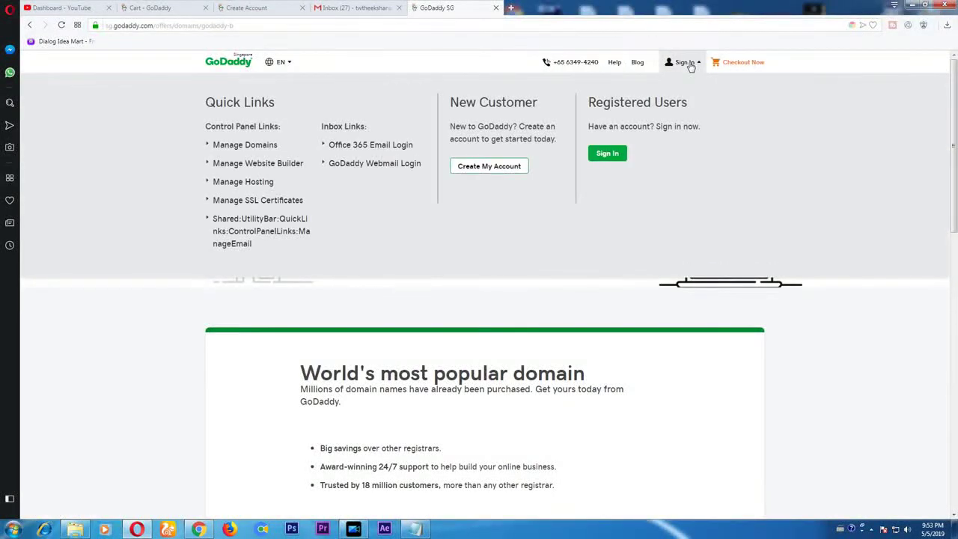
click(470, 171)
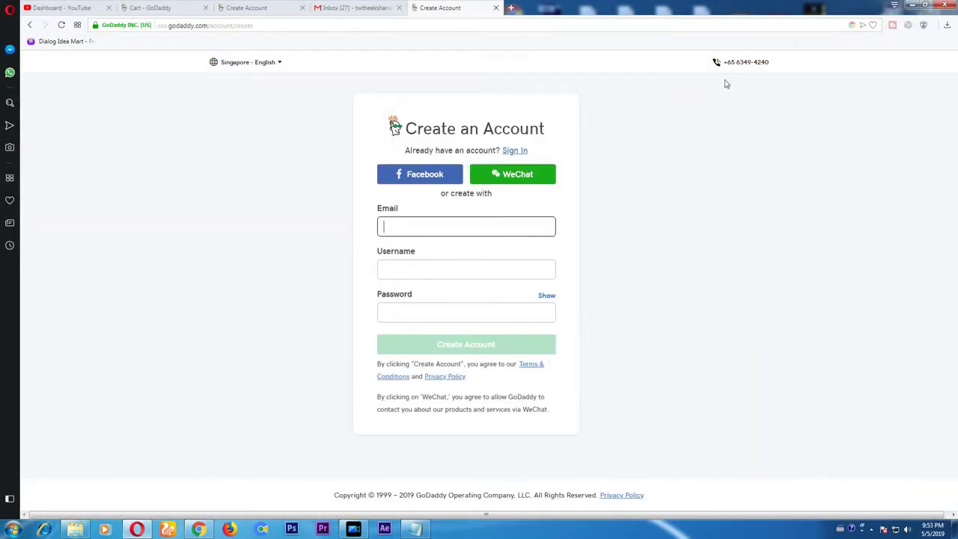
key(ctrl+v)
click(438, 271)
key(ctrl+v)
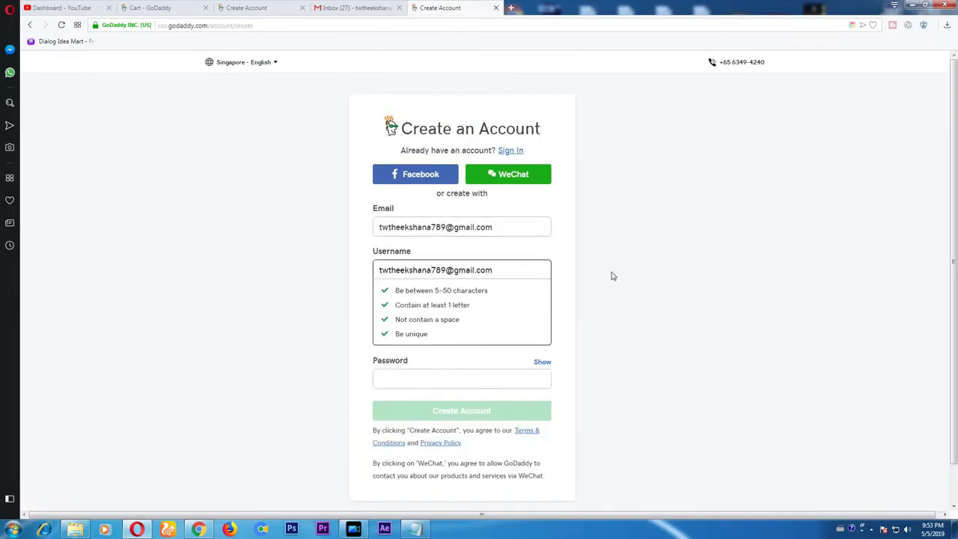
click(611, 275)
Step: Enter the account password, create the account, and choose SMS verification for high-risk transactions
click(444, 309)
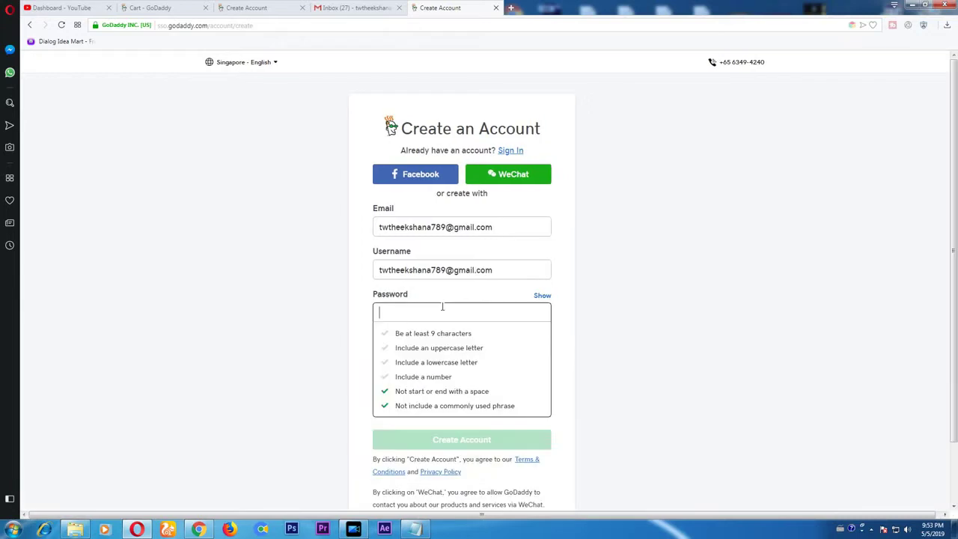
click(583, 256)
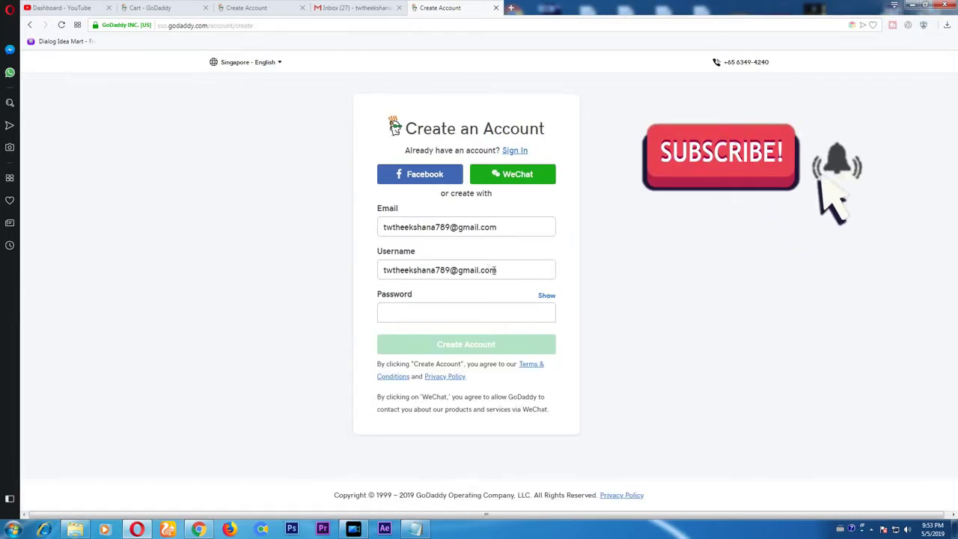
click(431, 307)
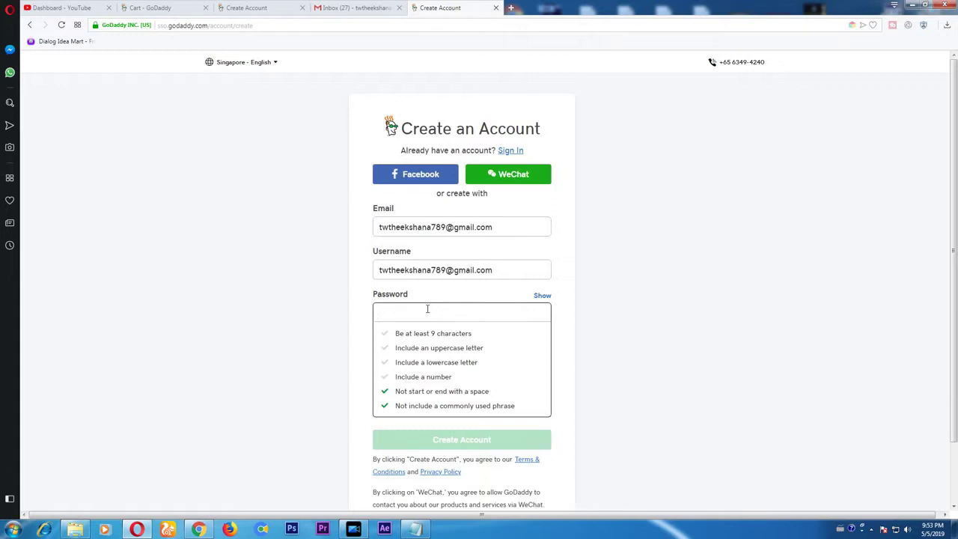
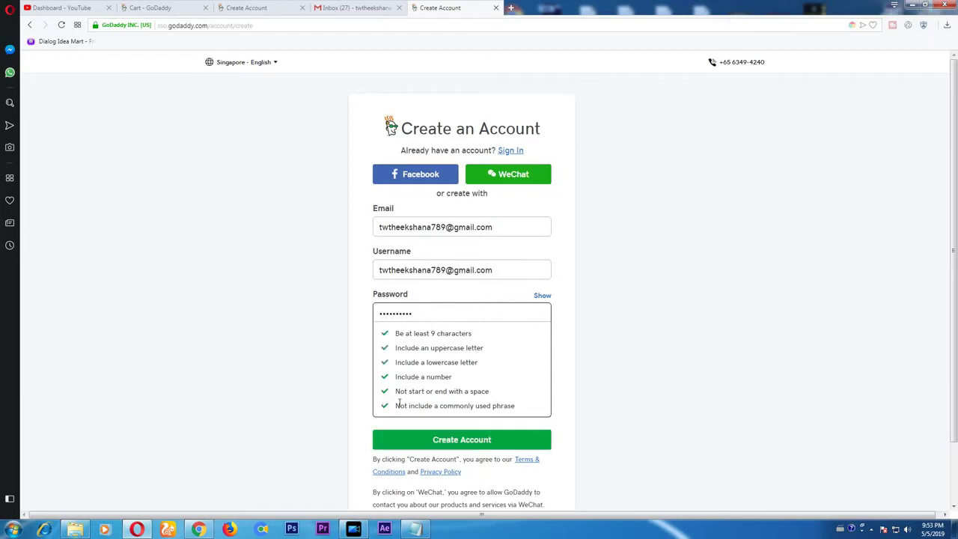
click(647, 356)
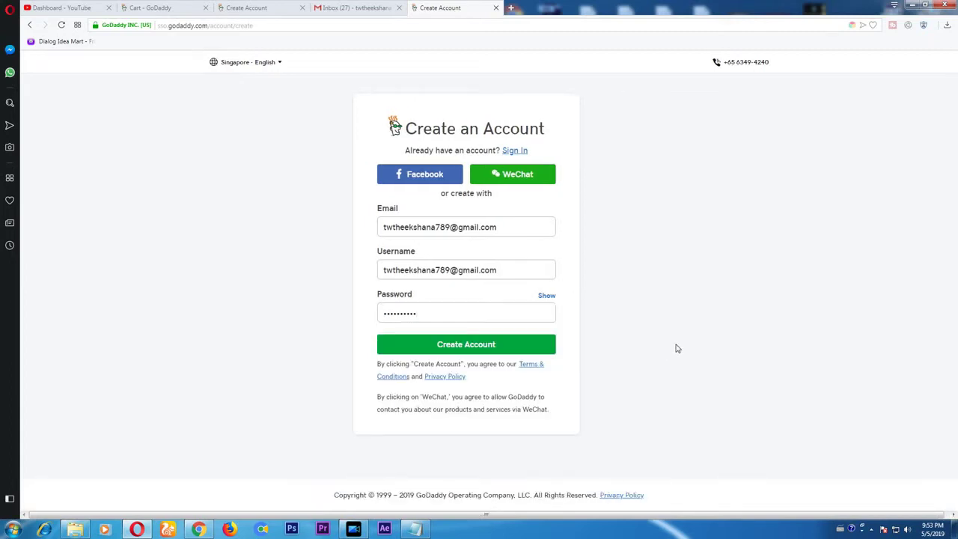
click(451, 348)
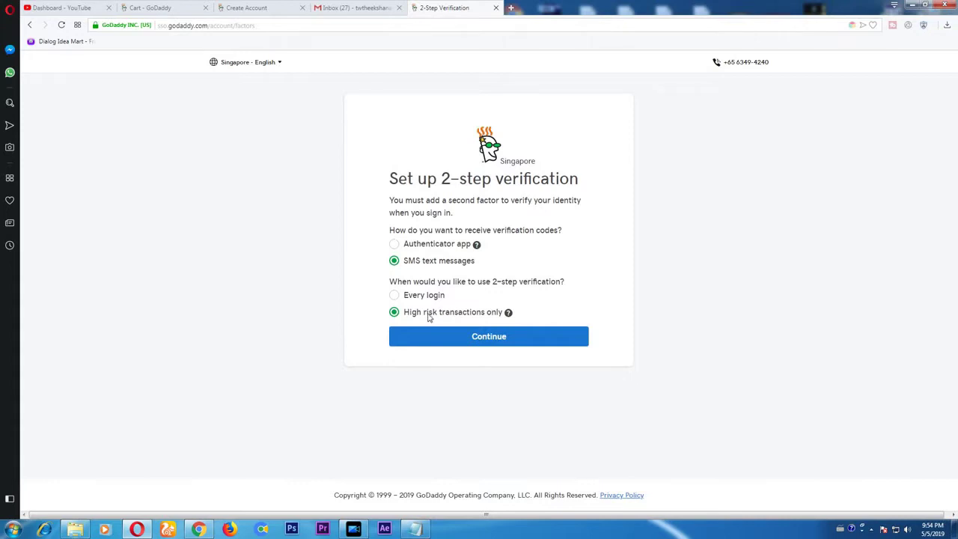
click(488, 338)
Step: Set the phone number's country code to LK Sri Lanka +94
click(436, 262)
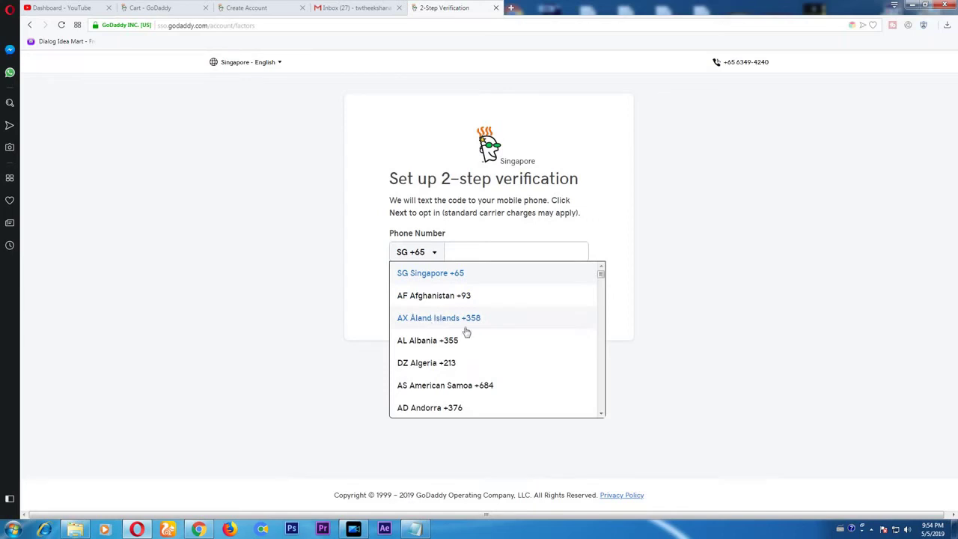
drag(601, 277, 602, 417)
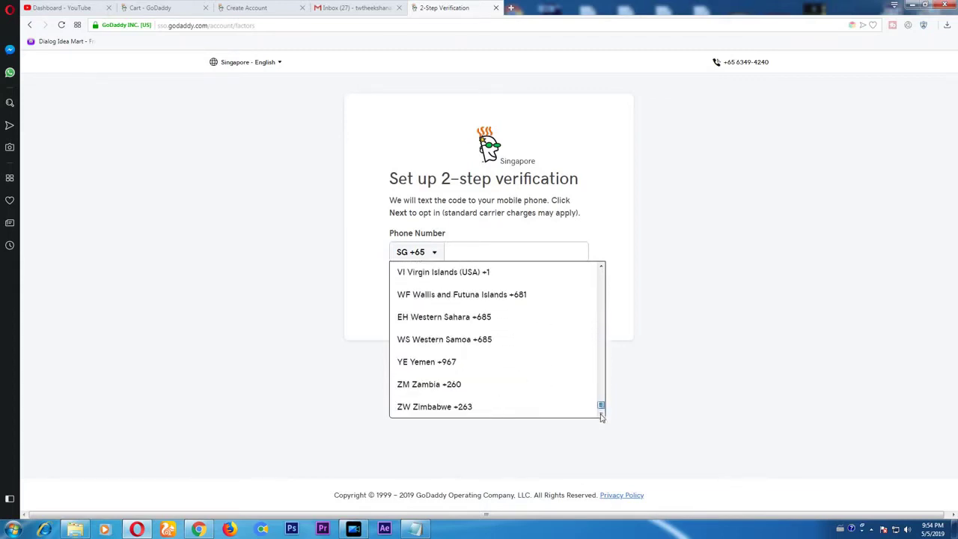
scroll(512, 387, up, 4)
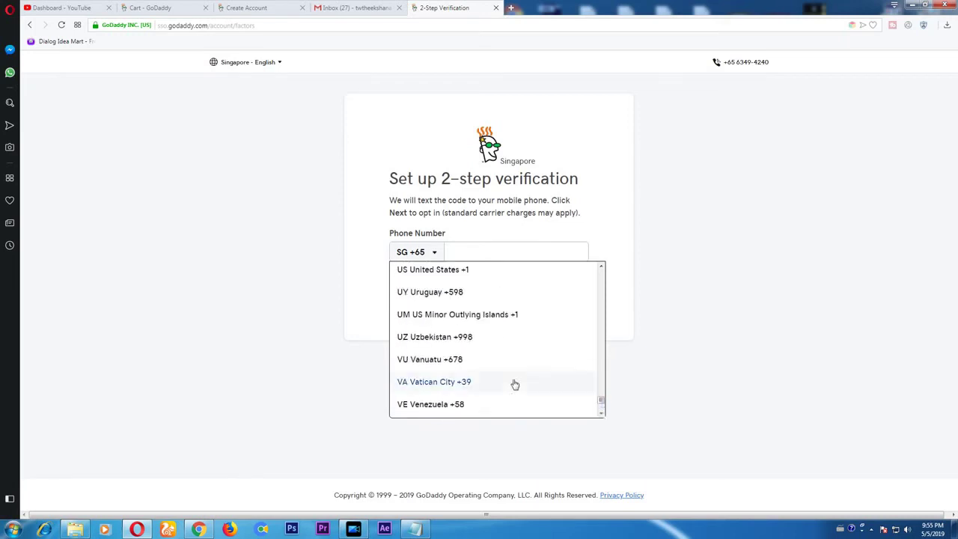
scroll(515, 386, up, 1)
scroll(515, 383, up, 6)
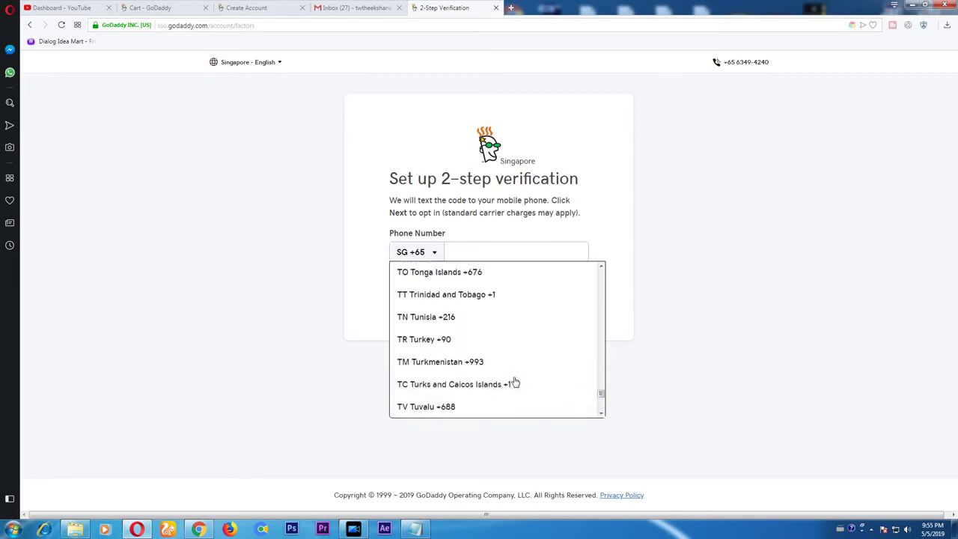
scroll(514, 380, up, 4)
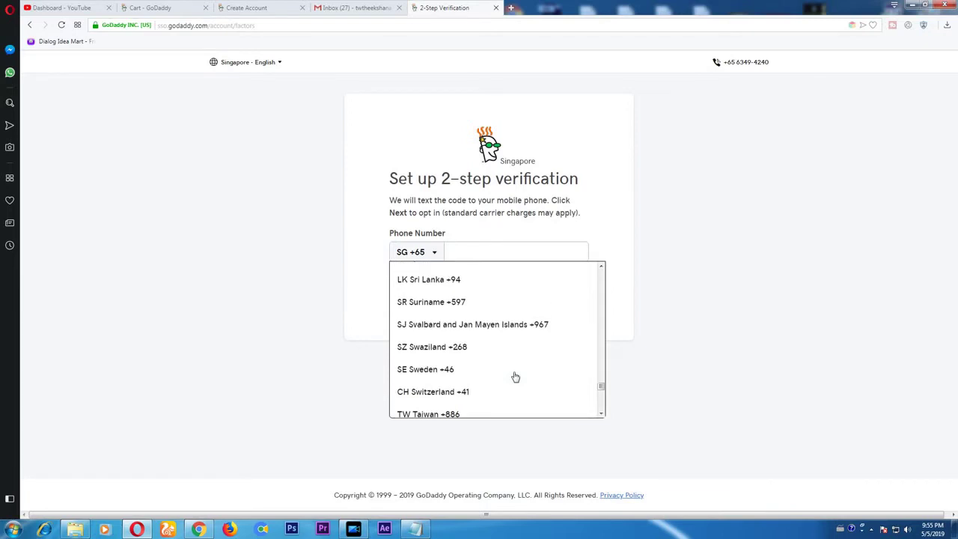
scroll(494, 328, up, 1)
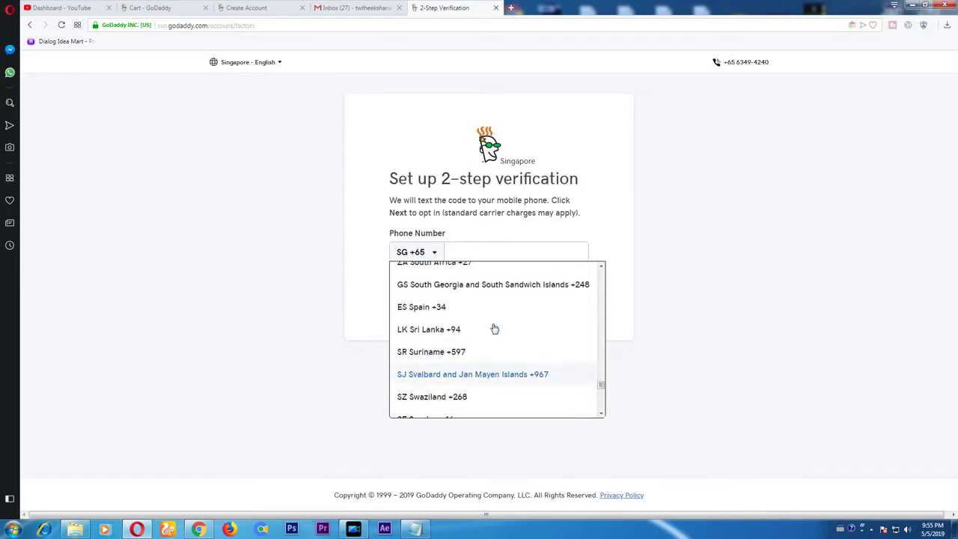
click(452, 330)
click(460, 252)
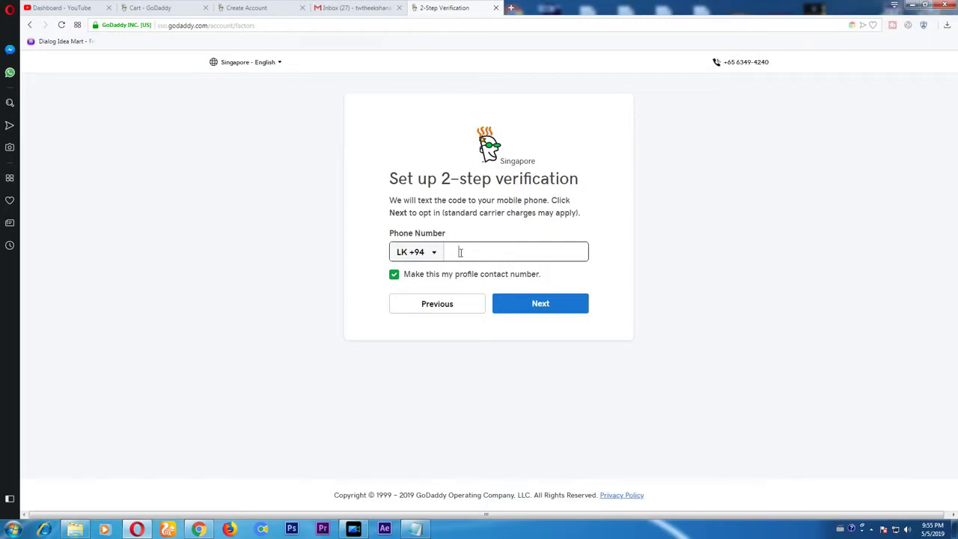
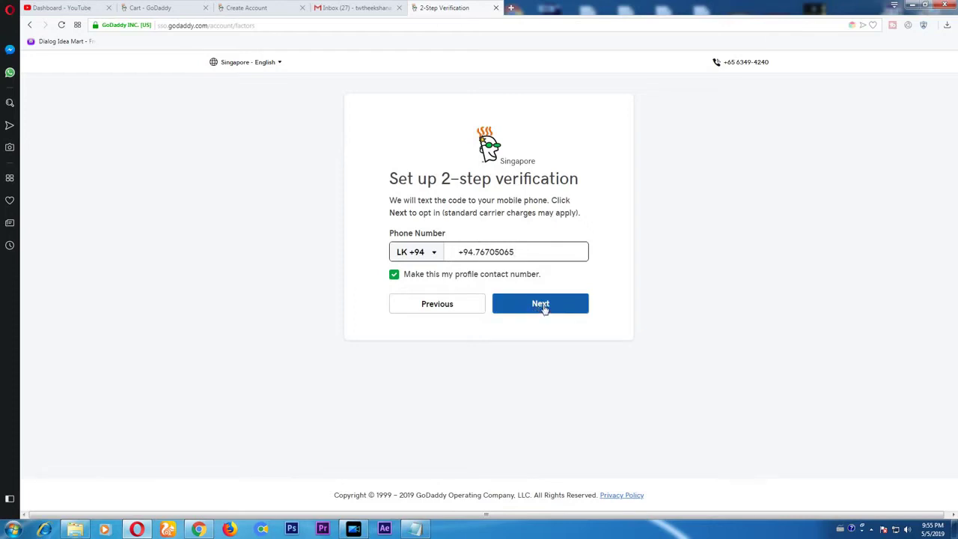
Step: Enter the Sri Lankan mobile number, correct it after rejection, and submit it for a texted code
click(542, 305)
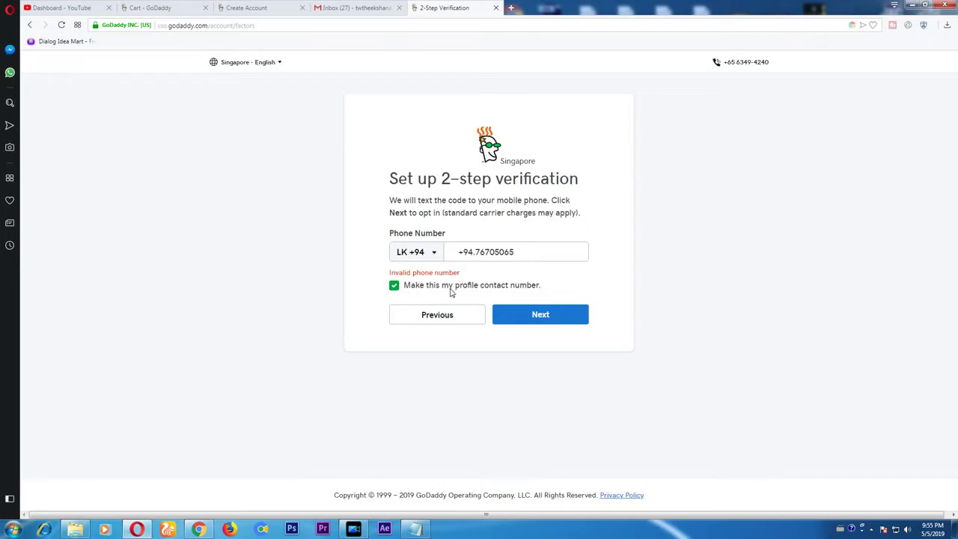
click(478, 253)
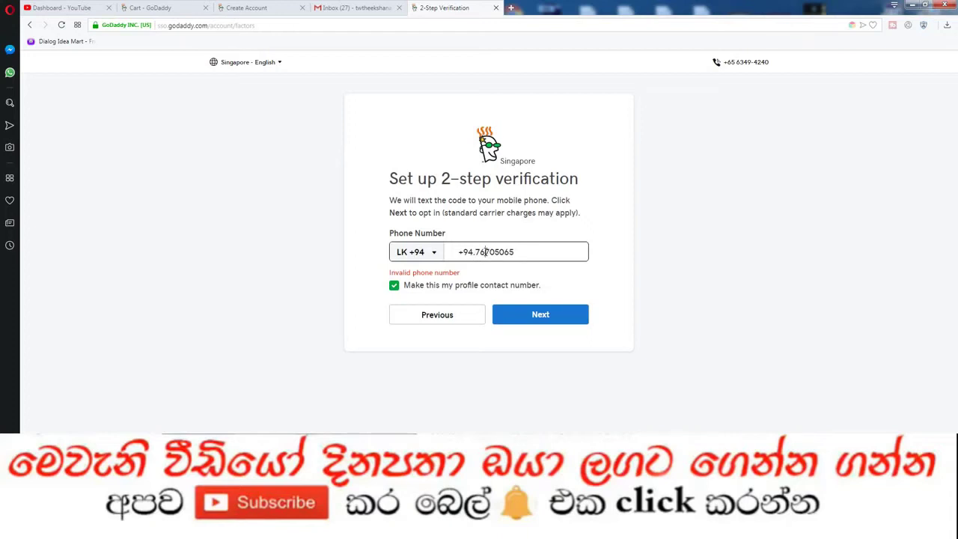
text(6)
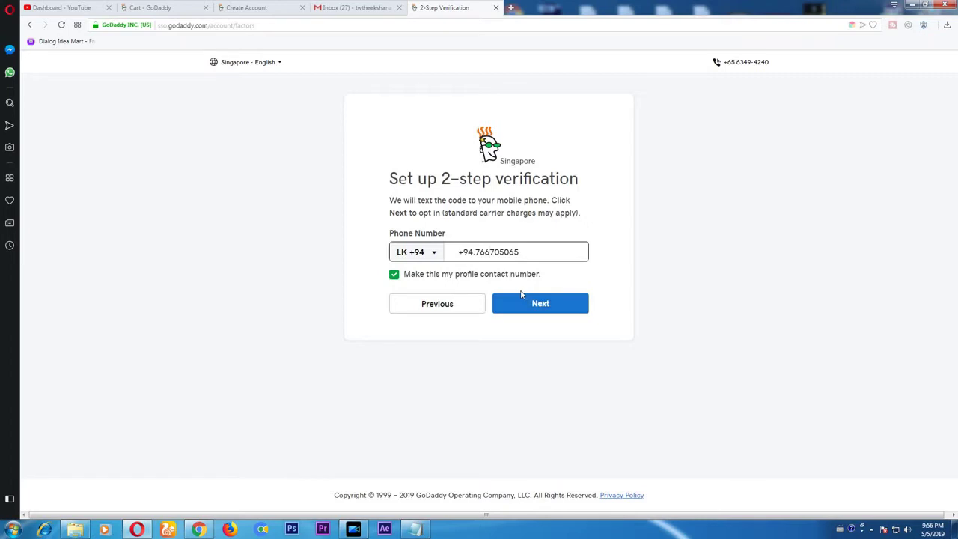
key(BackSpace)
key(BackSpace)
key(BackSpace)
key(BackSpace)
key(BackSpace)
key(BackSpace)
key(BackSpace)
key(BackSpace)
key(BackSpace)
key(BackSpace)
key(BackSpace)
key(BackSpace)
key(BackSpace)
click(547, 302)
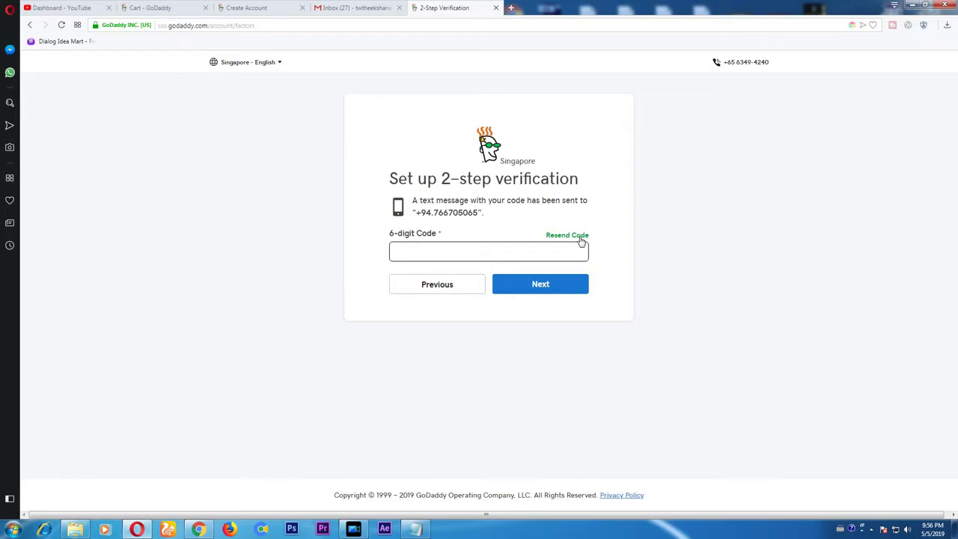
Step: Enter the 6-digit verification code from the SMS and submit it
click(558, 239)
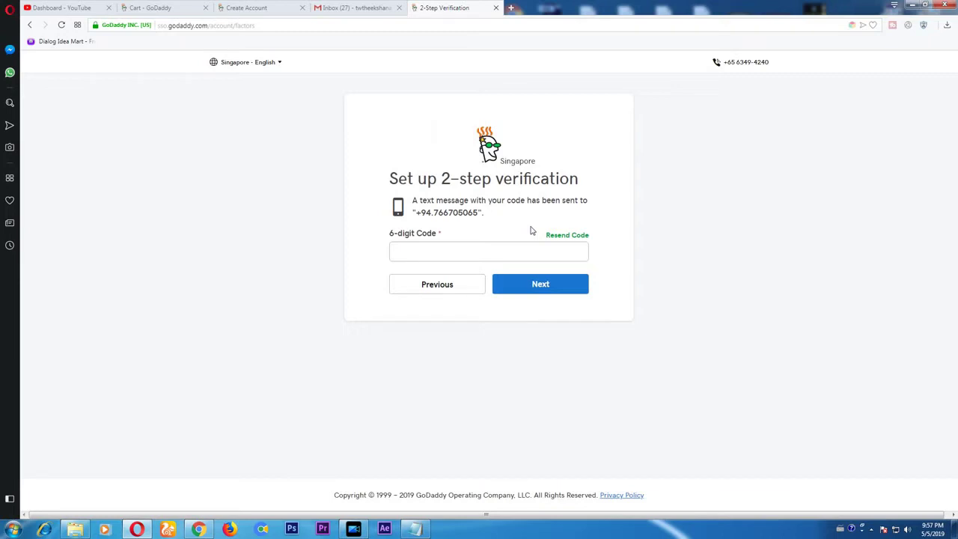
click(517, 257)
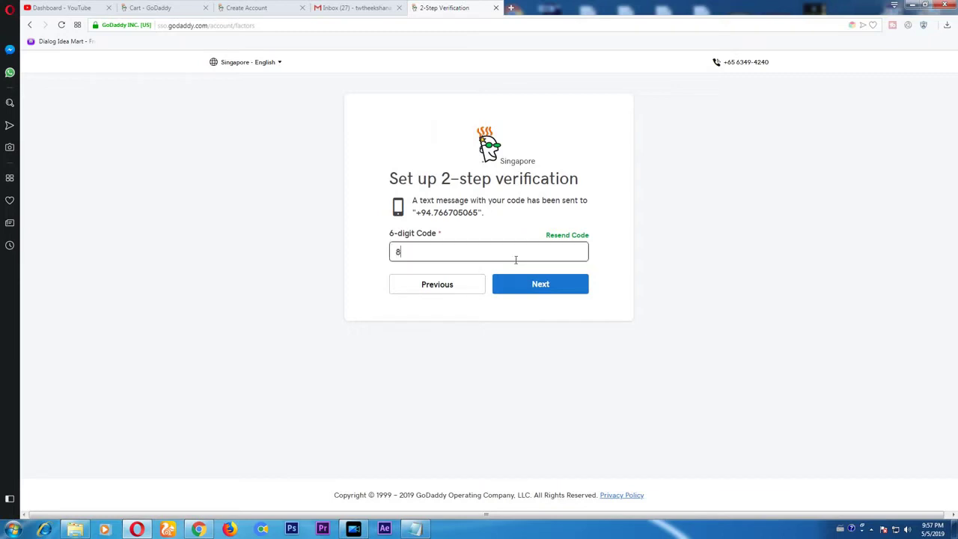
click(547, 285)
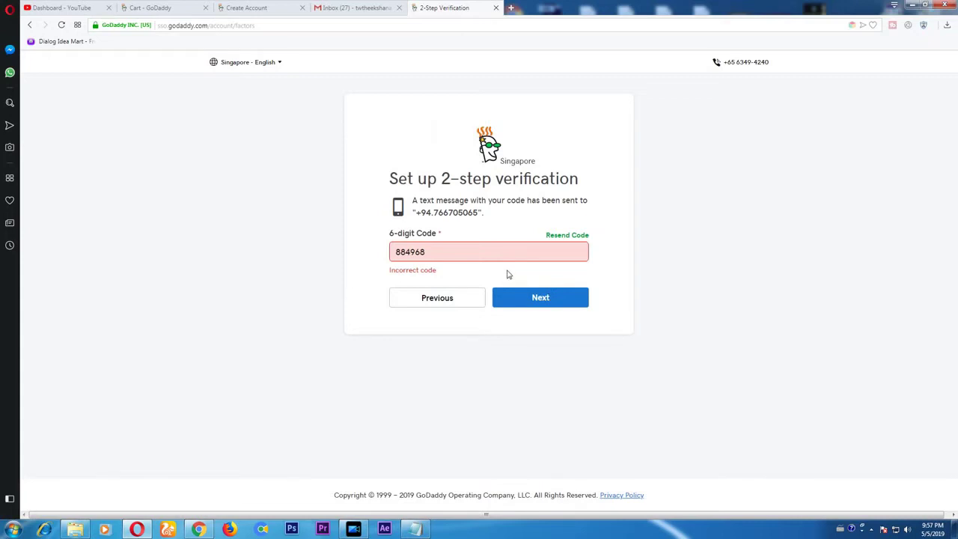
Step: Replace the rejected code with the newly received SMS code and submit it
click(494, 252)
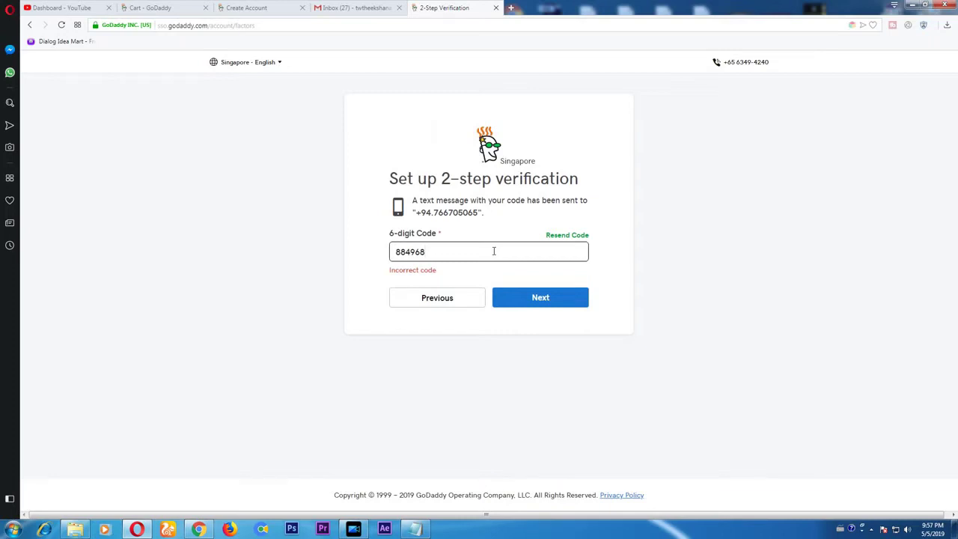
key(BackSpace)
key(BackSpace)
key(BackSpace)
key(BackSpace)
key(BackSpace)
key(BackSpace)
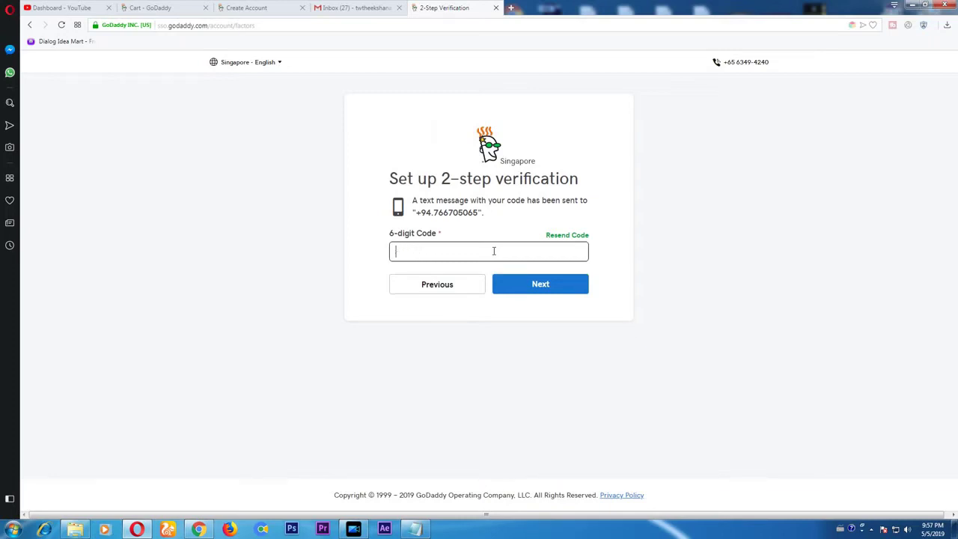
click(541, 284)
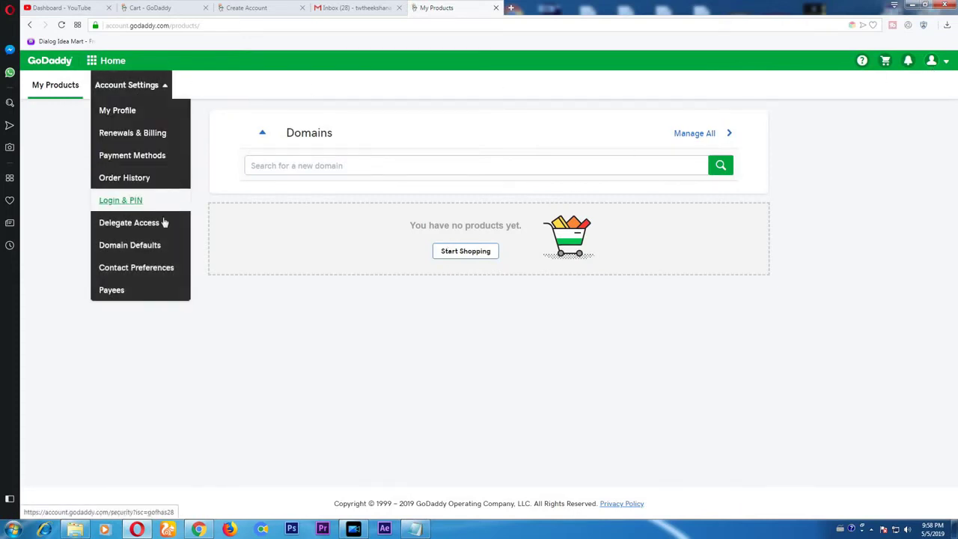
Step: Open Account Settings from the account icon menu
click(933, 64)
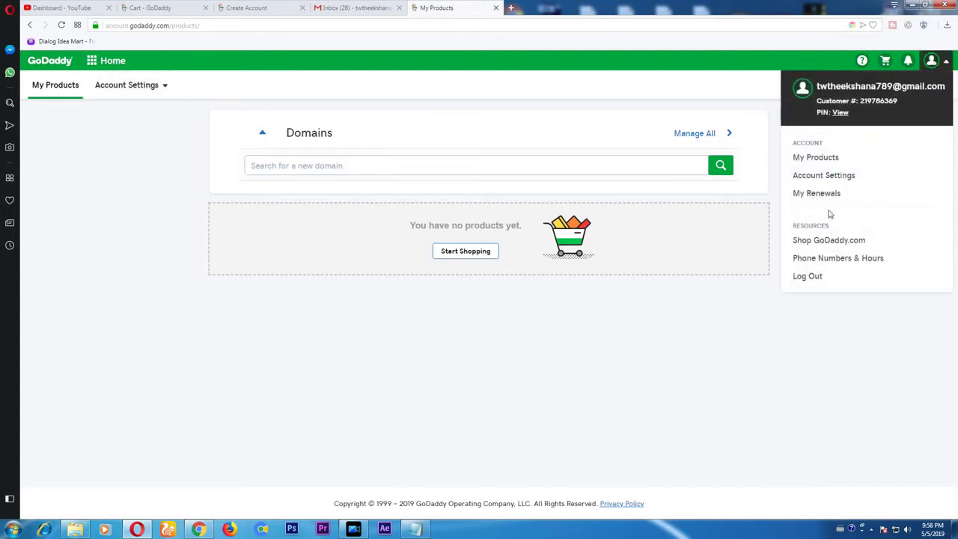
click(846, 178)
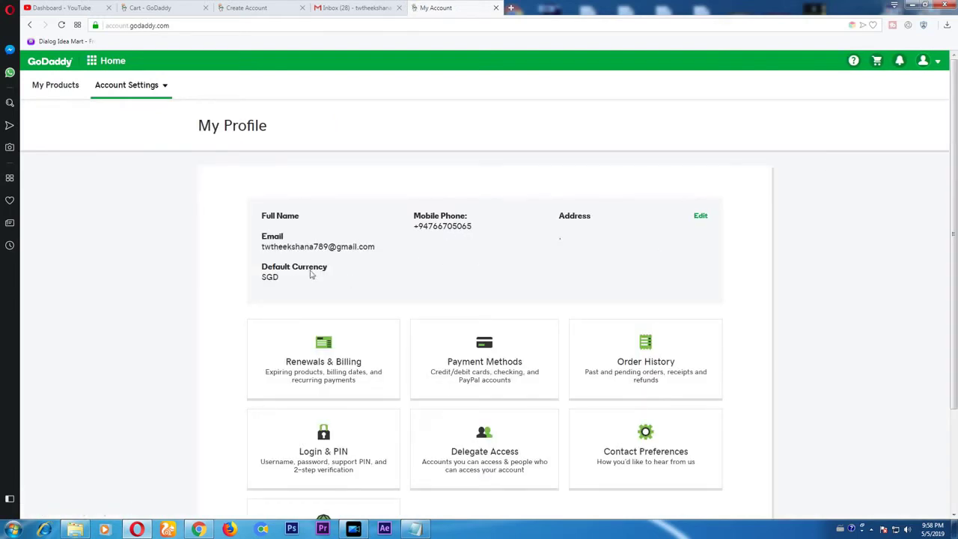
scroll(293, 285, down, 3)
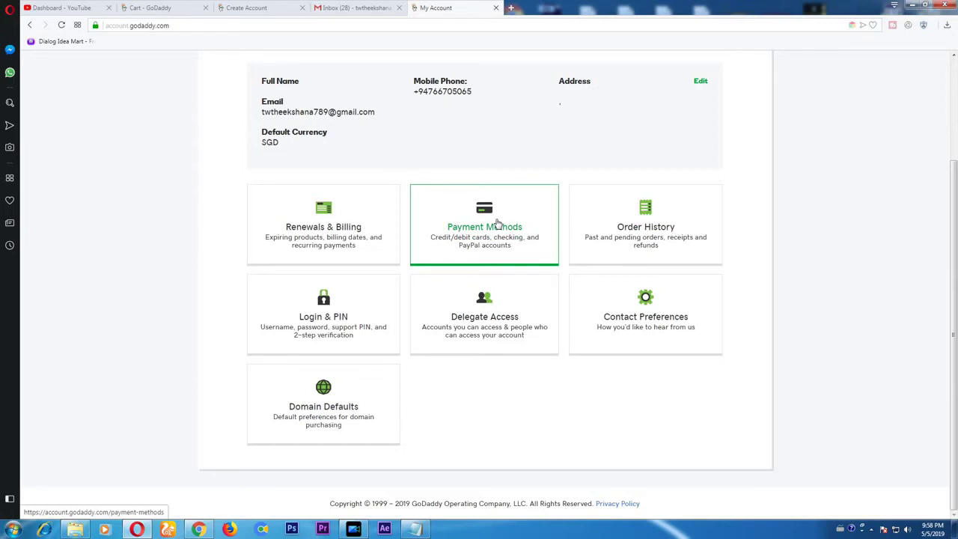
drag(494, 225, 527, 235)
click(584, 175)
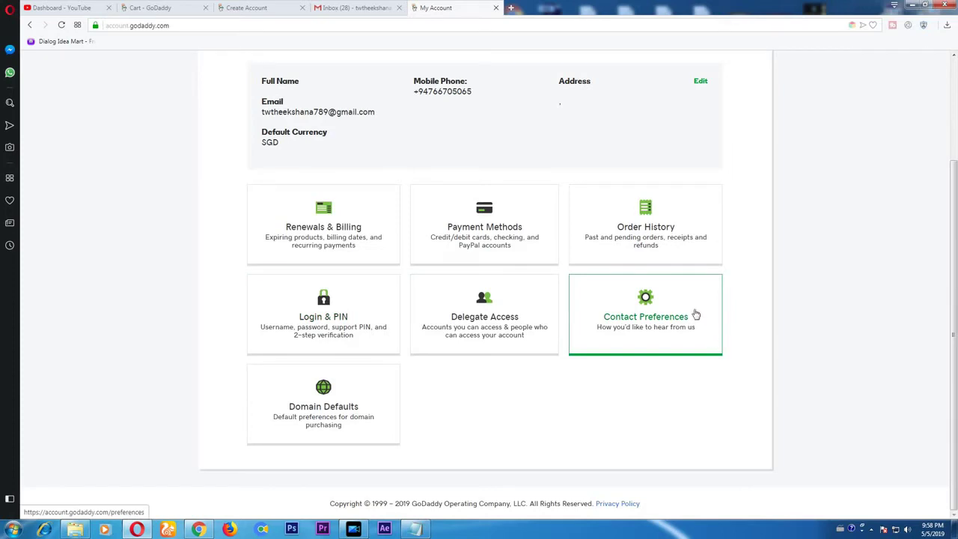
Step: Open Contact Preferences, showing language Singapore – English and account status Active
click(662, 316)
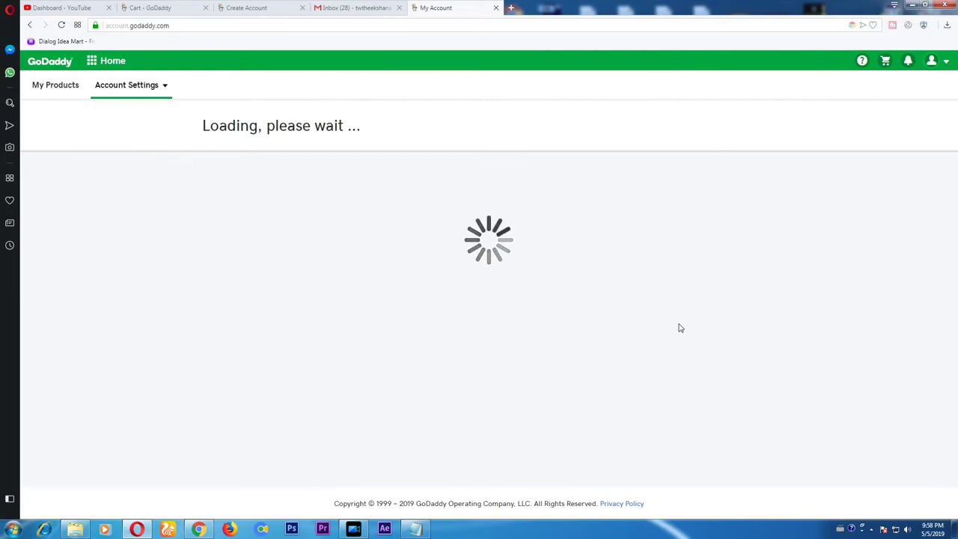
scroll(658, 281, down, 2)
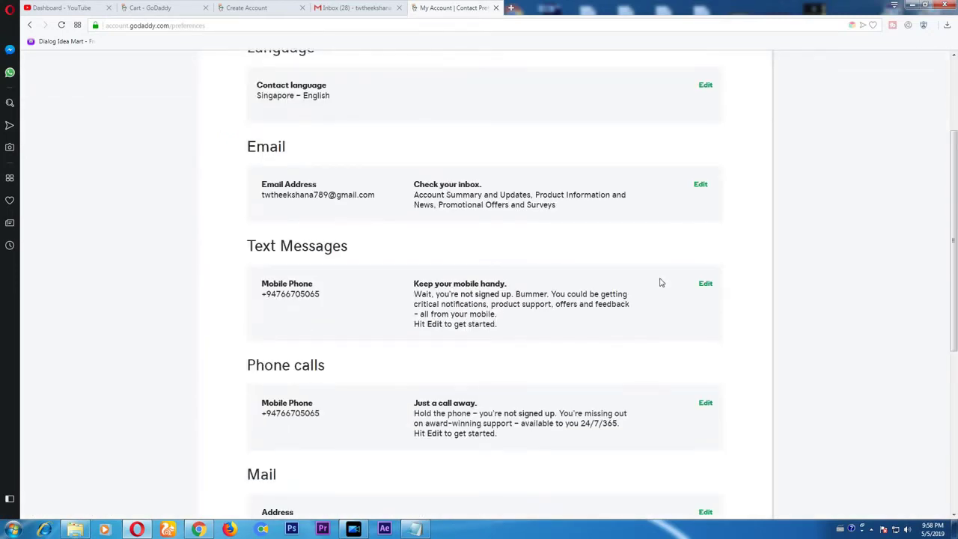
scroll(661, 282, down, 2)
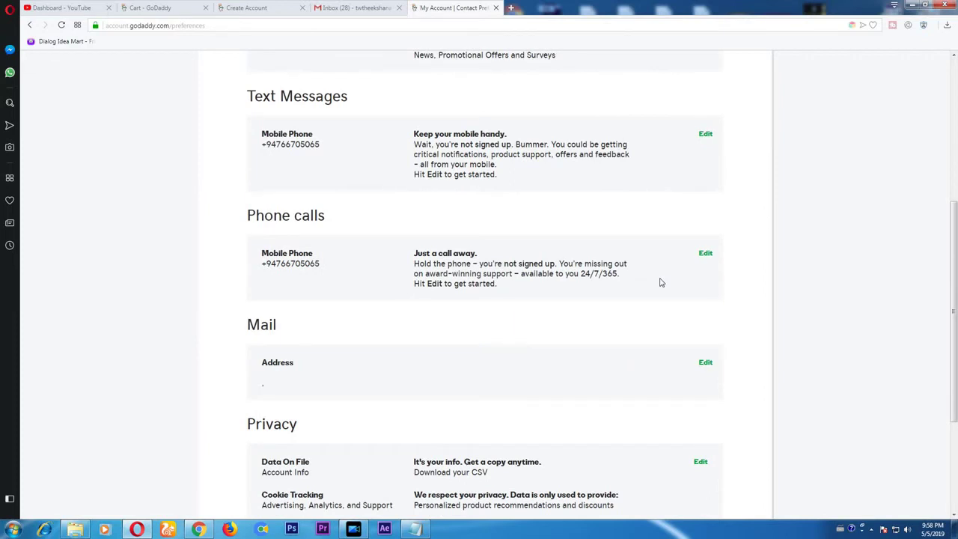
scroll(661, 283, down, 3)
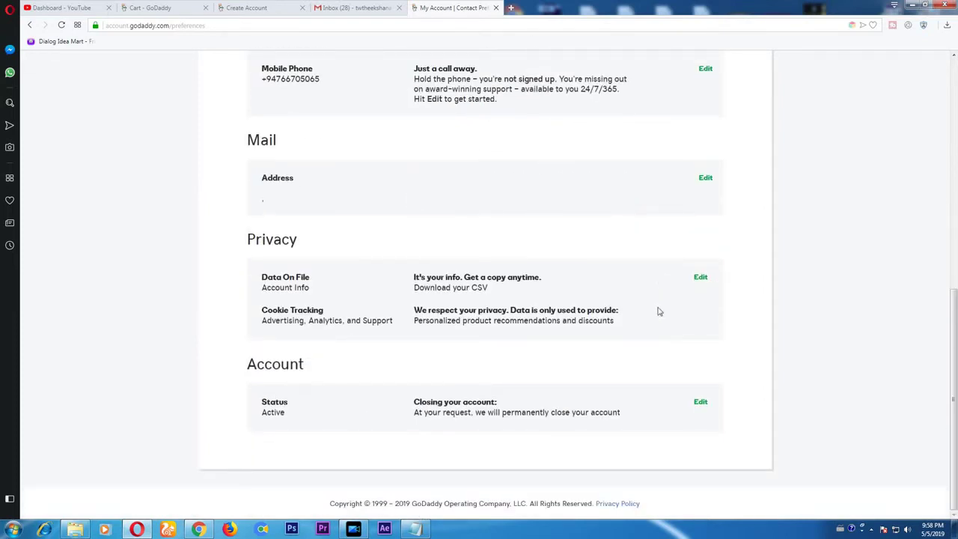
scroll(659, 312, up, 7)
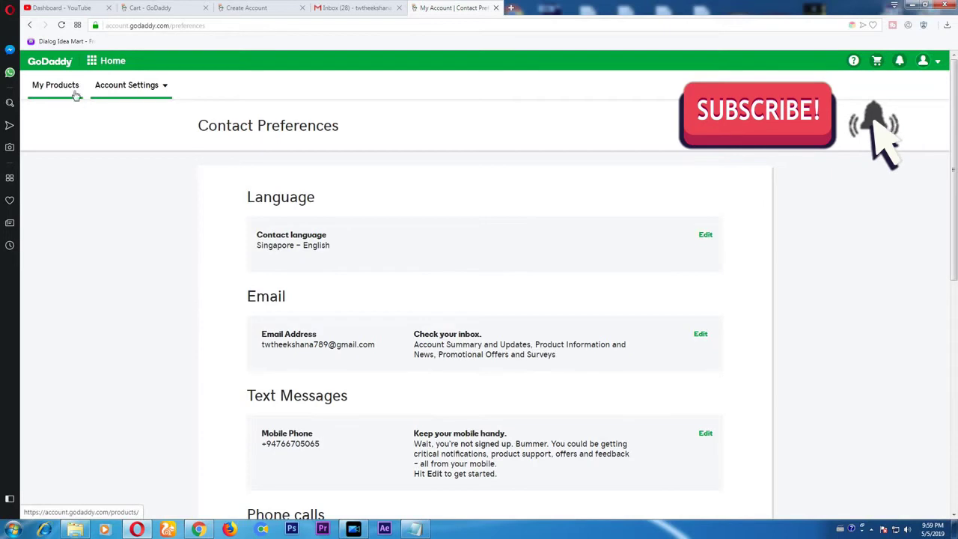
click(242, 9)
Step: Close the Create Account tab and read the Two-Step Verification email in Gmail
click(302, 7)
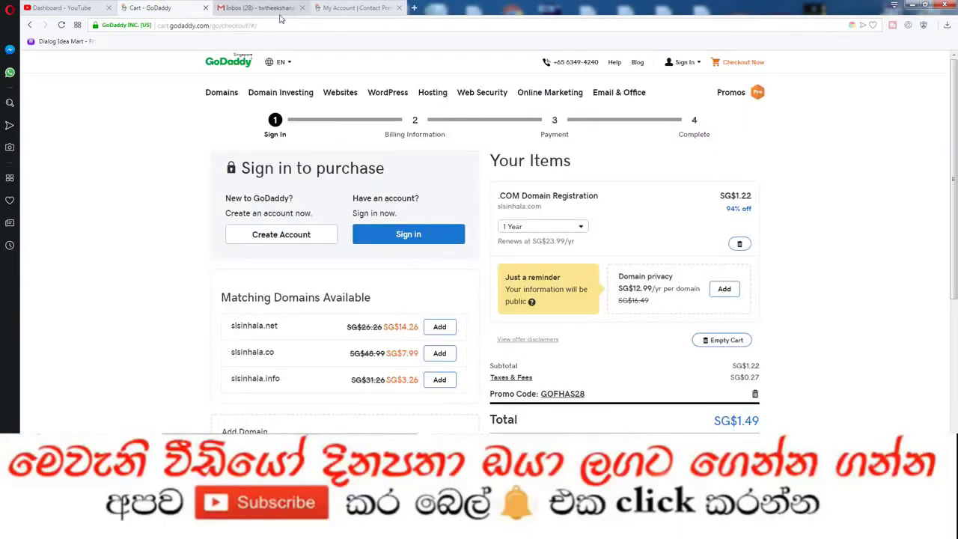
drag(259, 7, 171, 6)
click(392, 150)
click(391, 150)
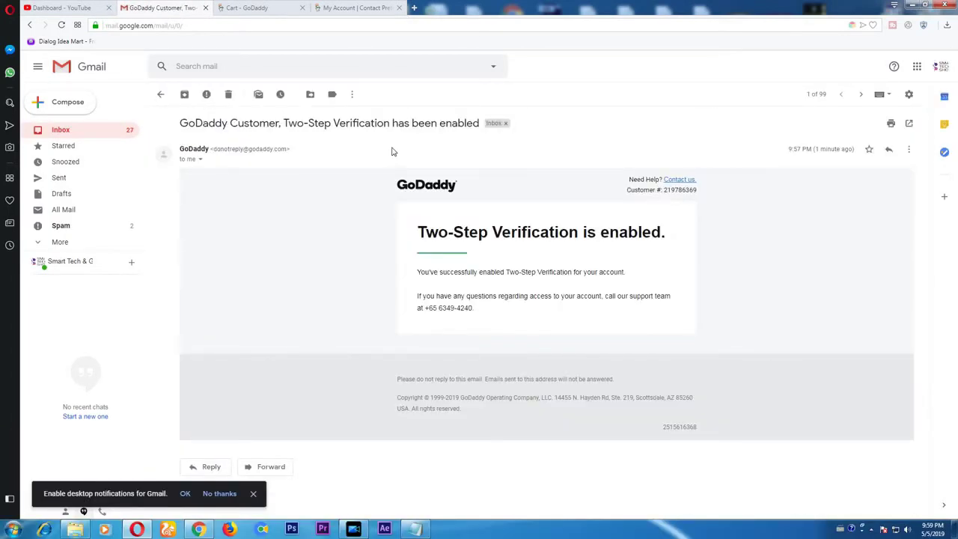
click(160, 95)
Step: Return to the Contact Preferences tab and go to the GoDaddy Singapore home page
click(263, 7)
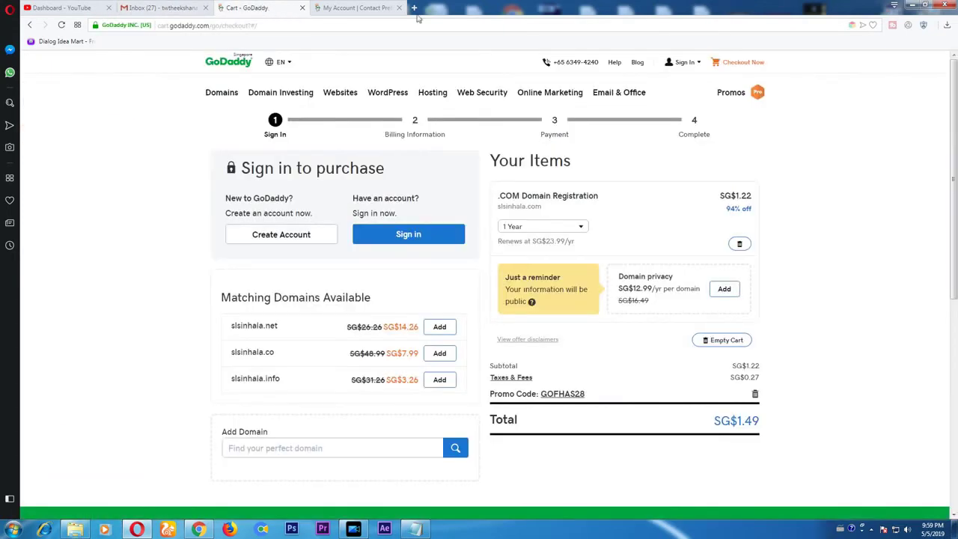
right_click(123, 134)
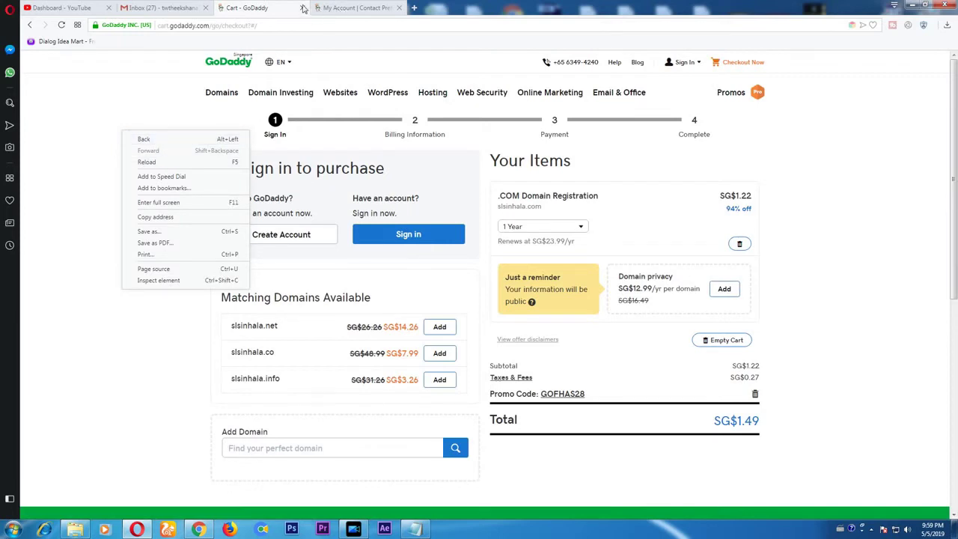
click(333, 9)
click(55, 64)
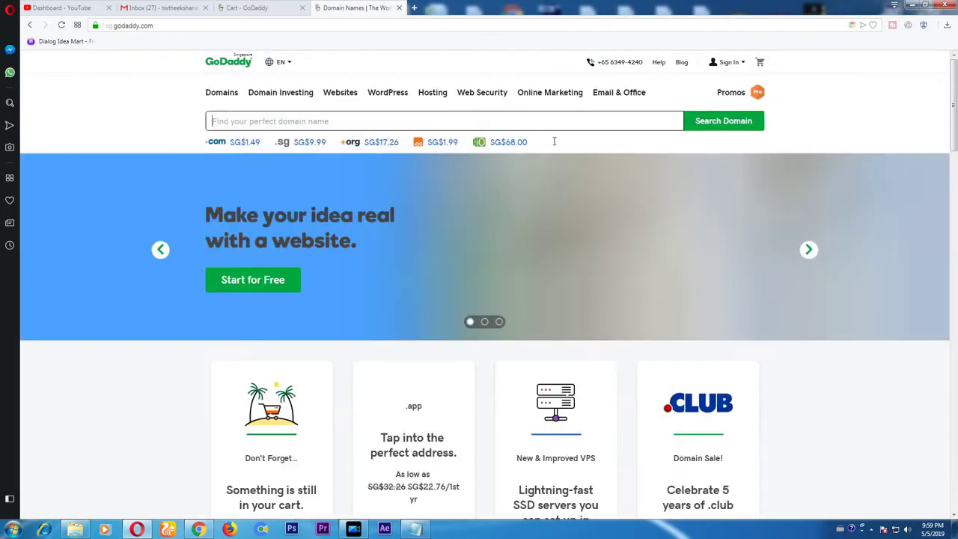
click(438, 120)
text(www.)
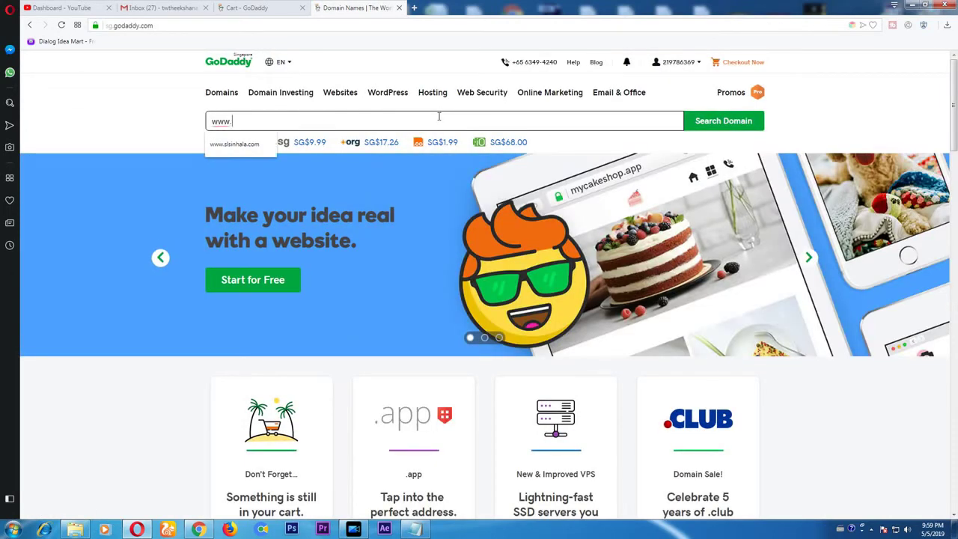
text(srilanka)
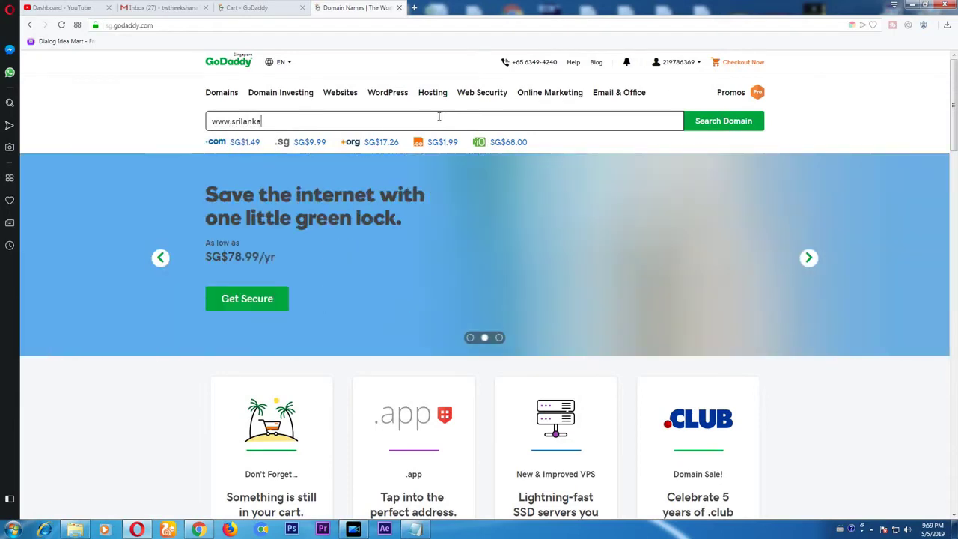
text(cri)
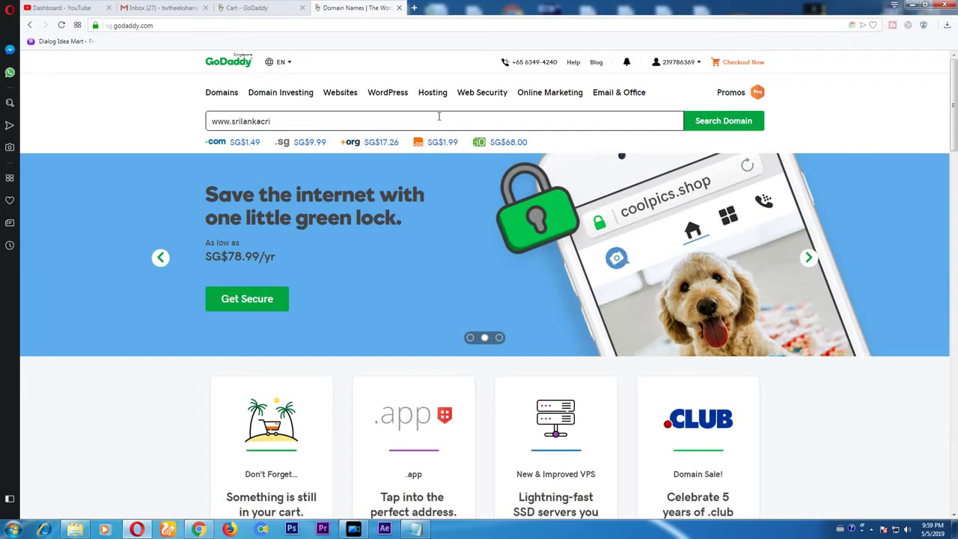
text(cketlk.com)
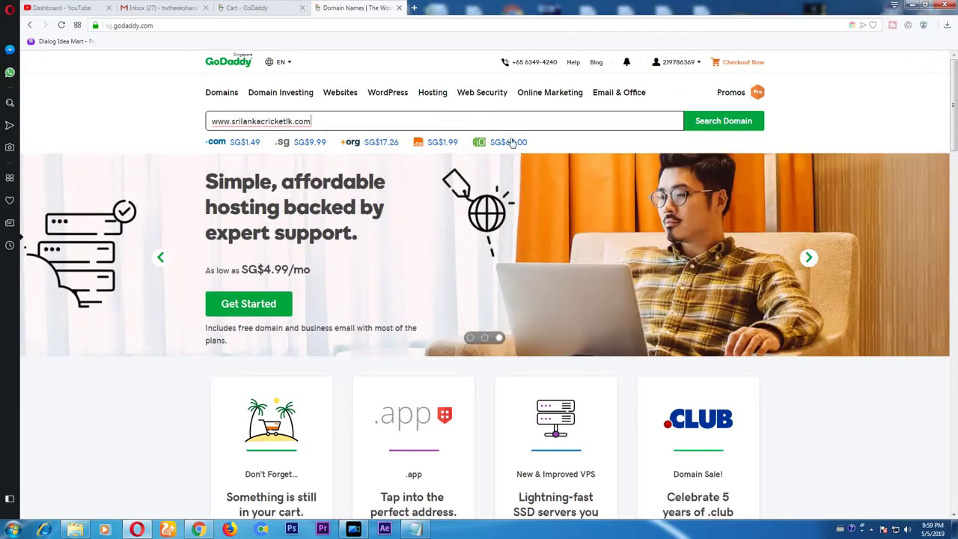
click(722, 125)
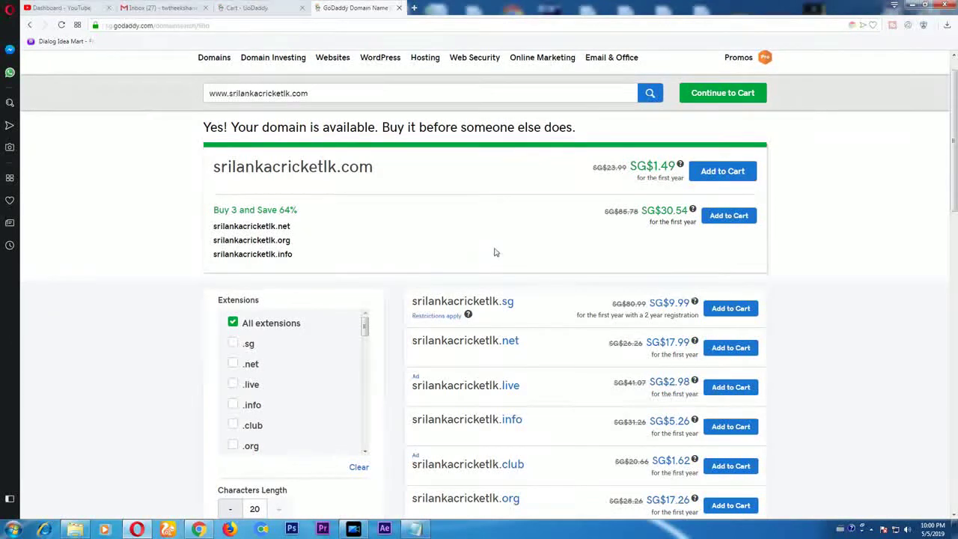
Step: Add srilankacricketlk.com to the cart and continue to the domain add-ons page
click(414, 9)
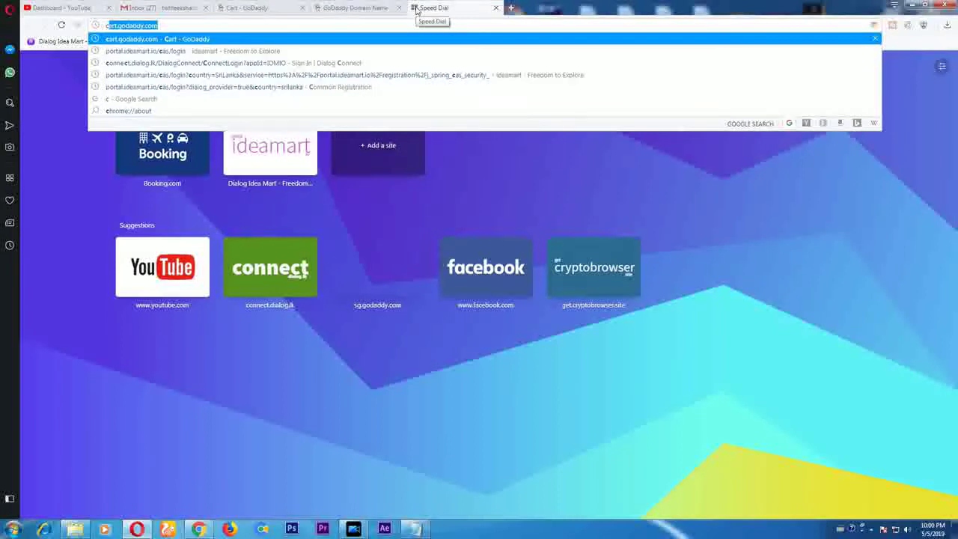
text(cricke)
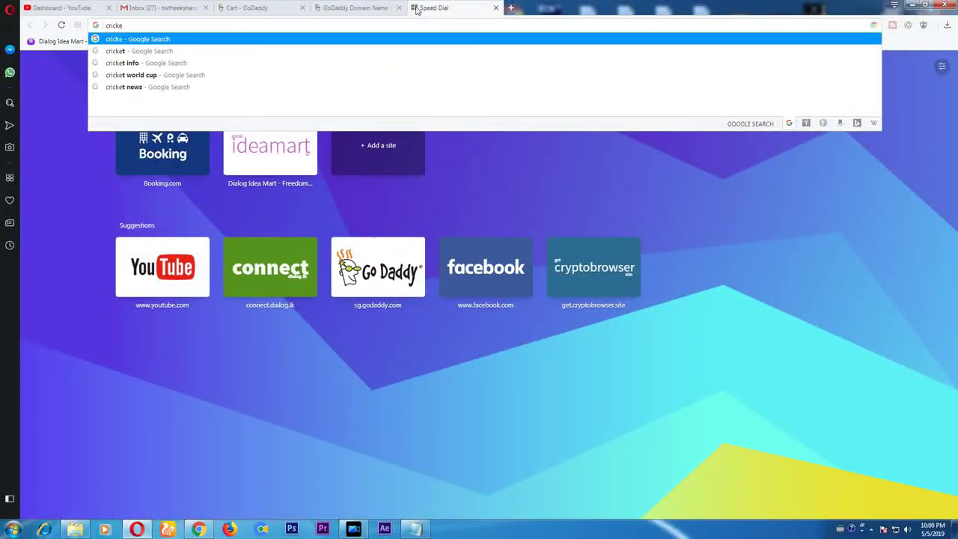
click(369, 10)
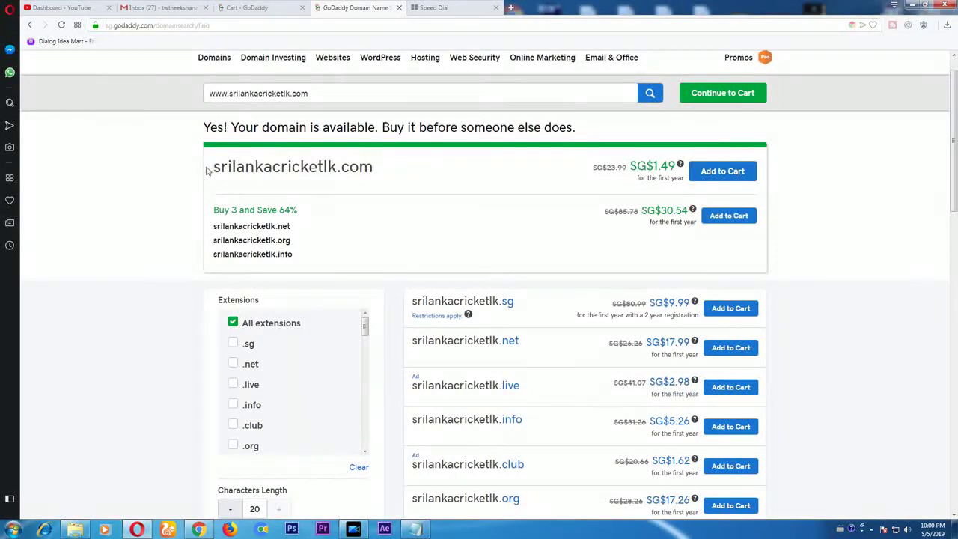
click(723, 174)
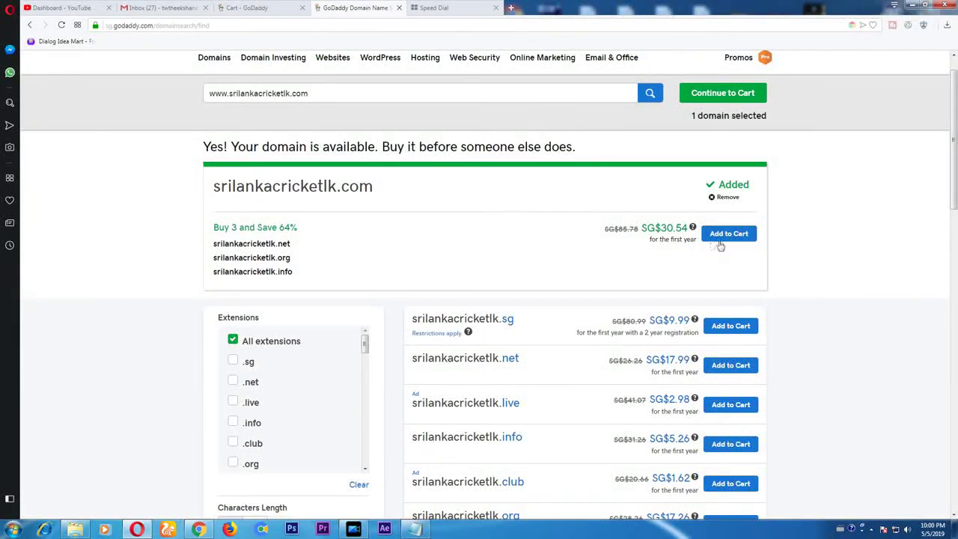
click(717, 102)
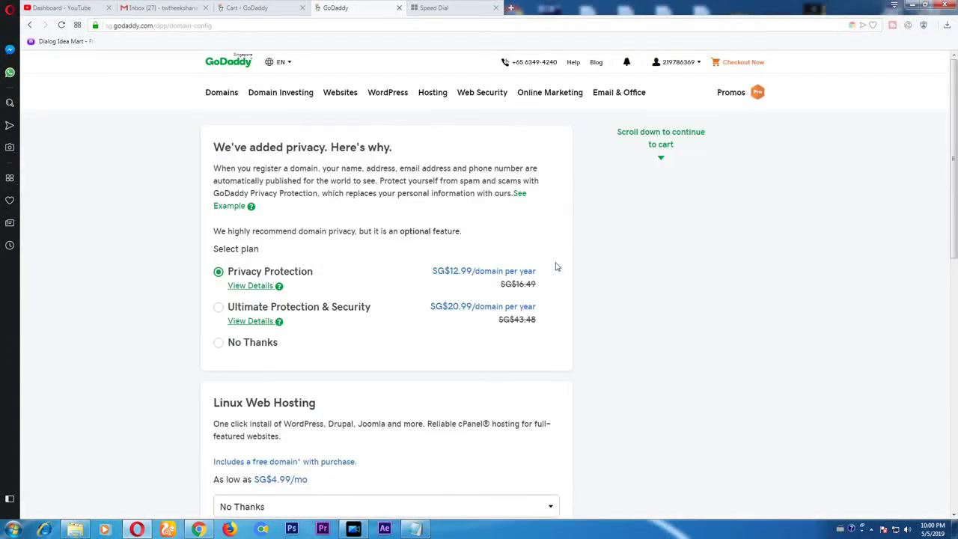
Step: Choose No Thanks for privacy protection and continue to Billing Information
click(219, 344)
scroll(460, 265, down, 2)
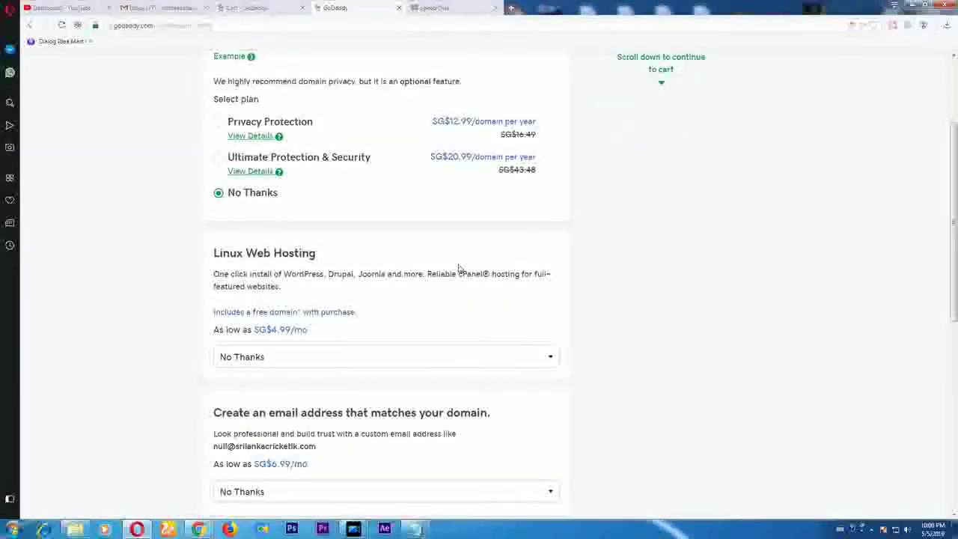
scroll(459, 263, up, 1)
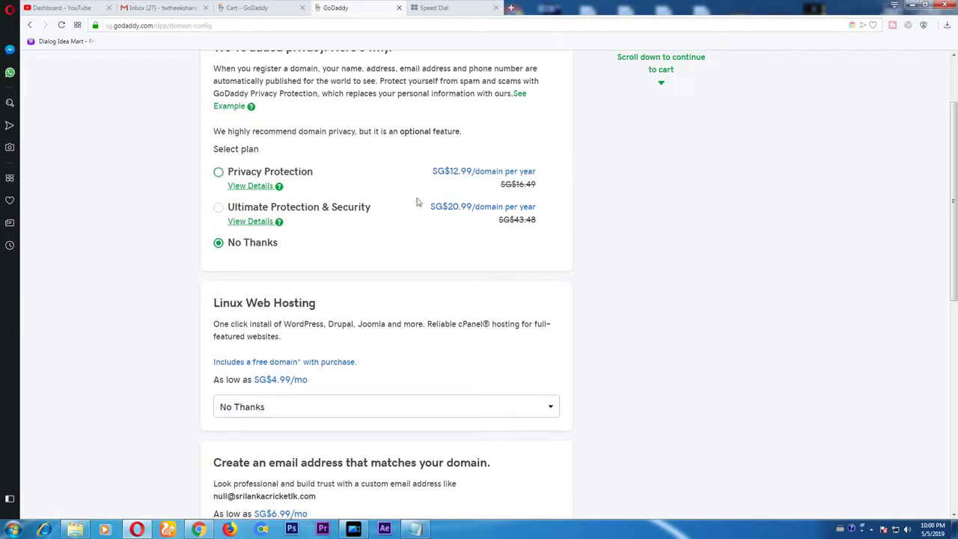
scroll(494, 223, down, 3)
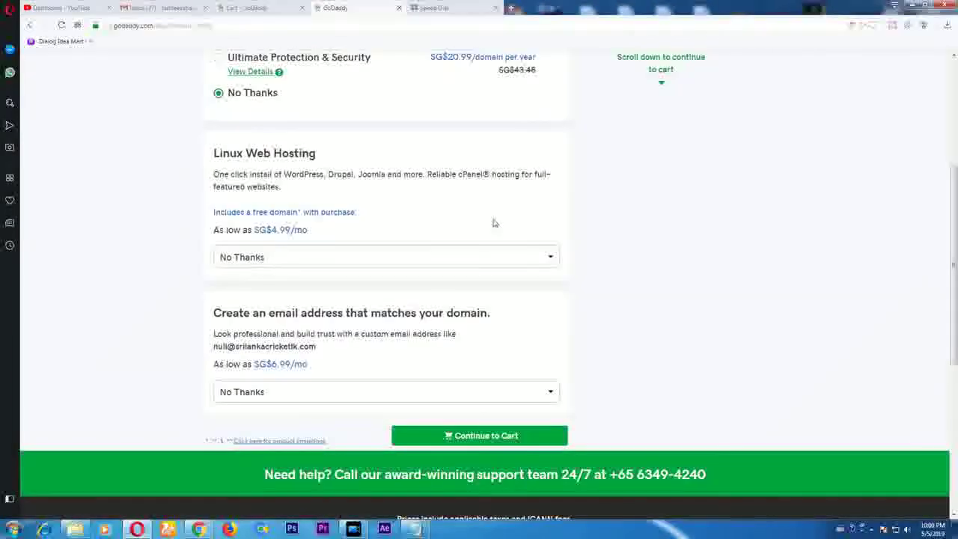
click(478, 441)
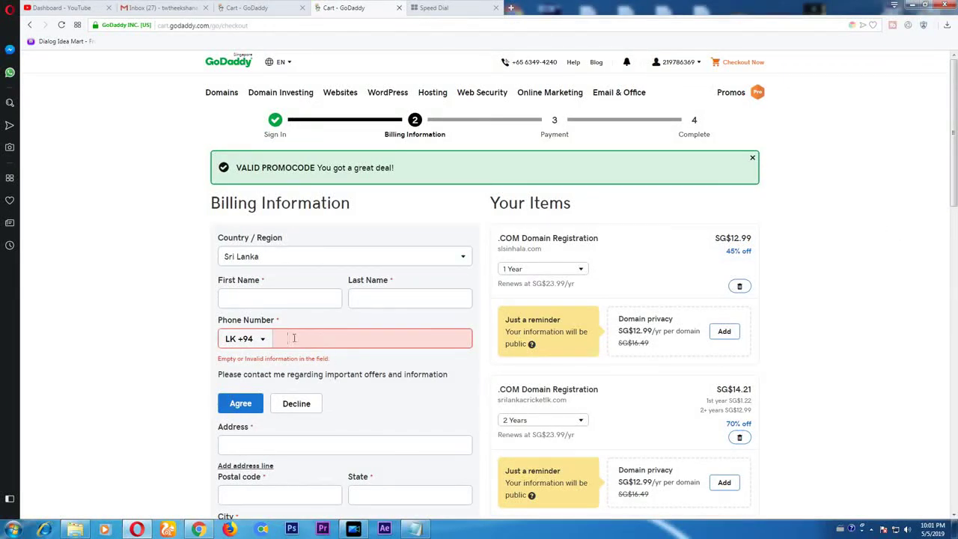
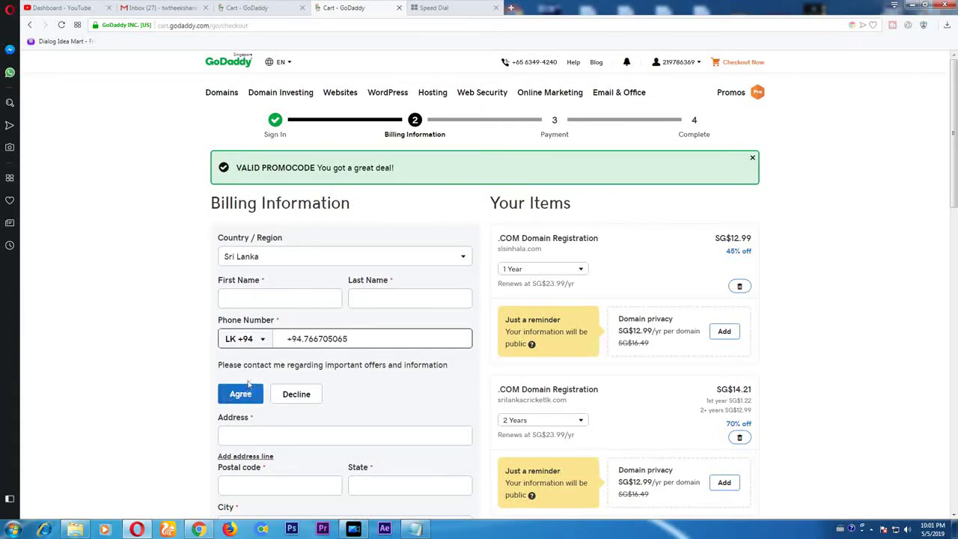
Step: Enter the billing phone number and a first name for the buyer
click(257, 299)
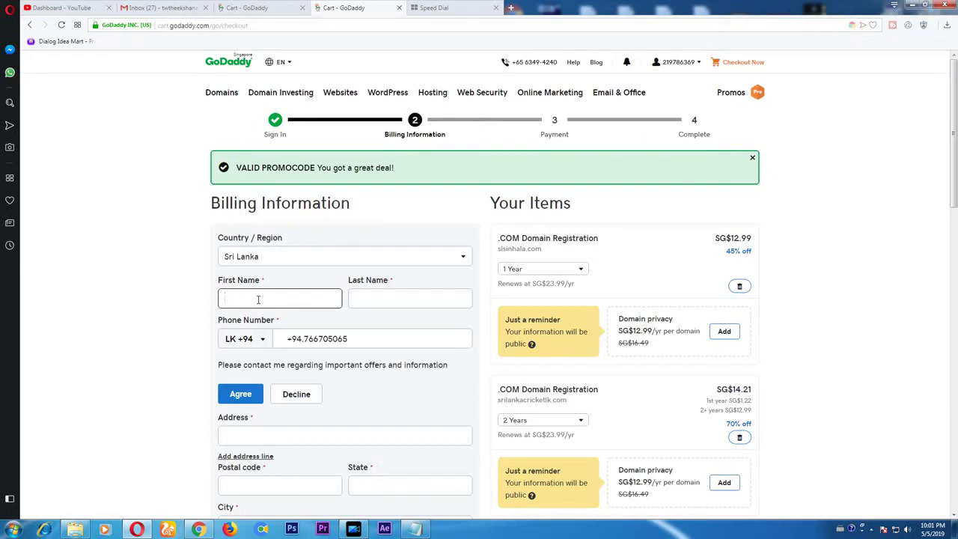
key(BackSpace)
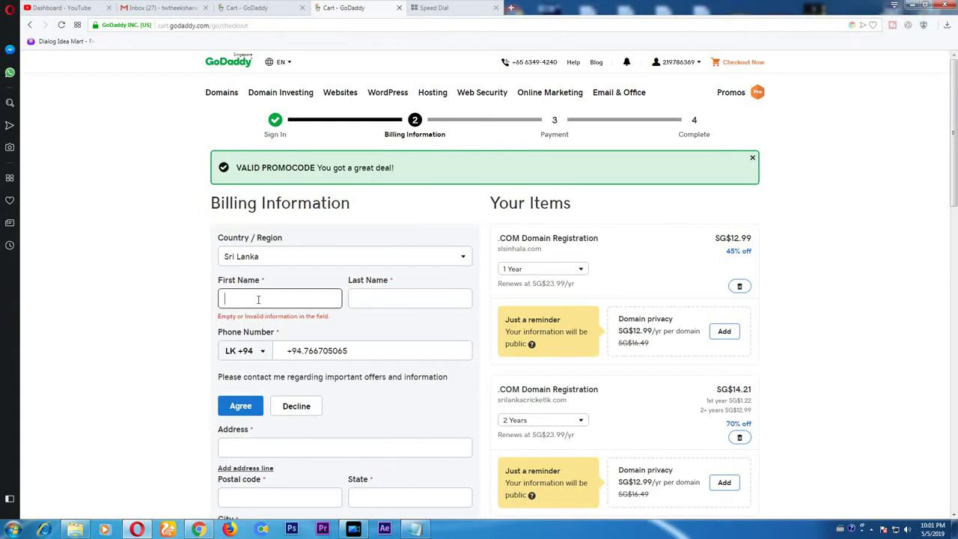
text(kasun)
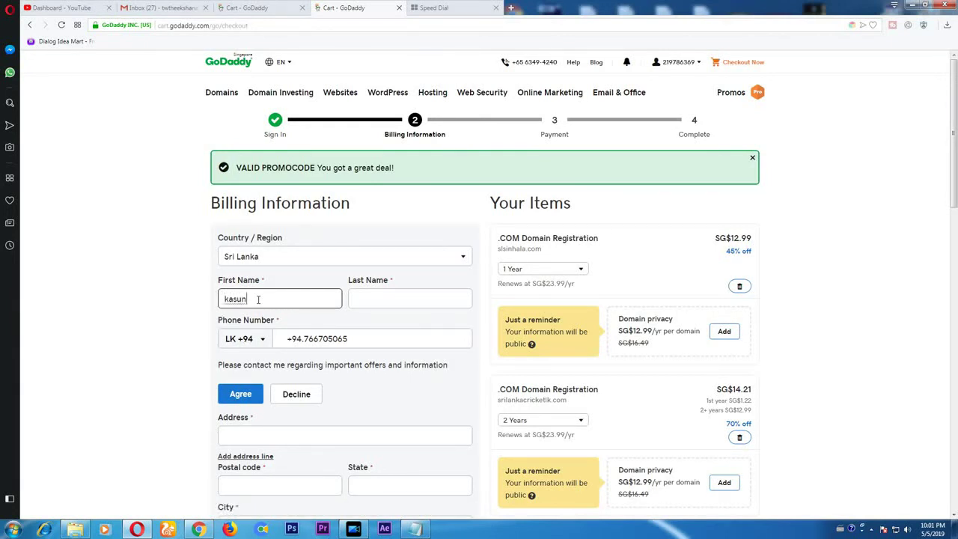
Step: Enter the buyer's last name and replace the first name with the corrected one
click(378, 295)
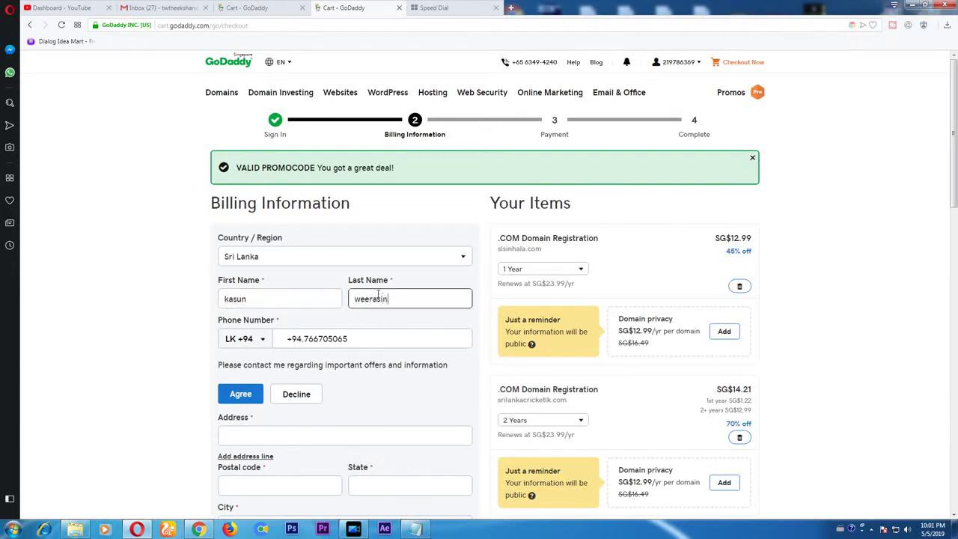
click(279, 298)
drag(279, 299, 200, 293)
key(BackSpace)
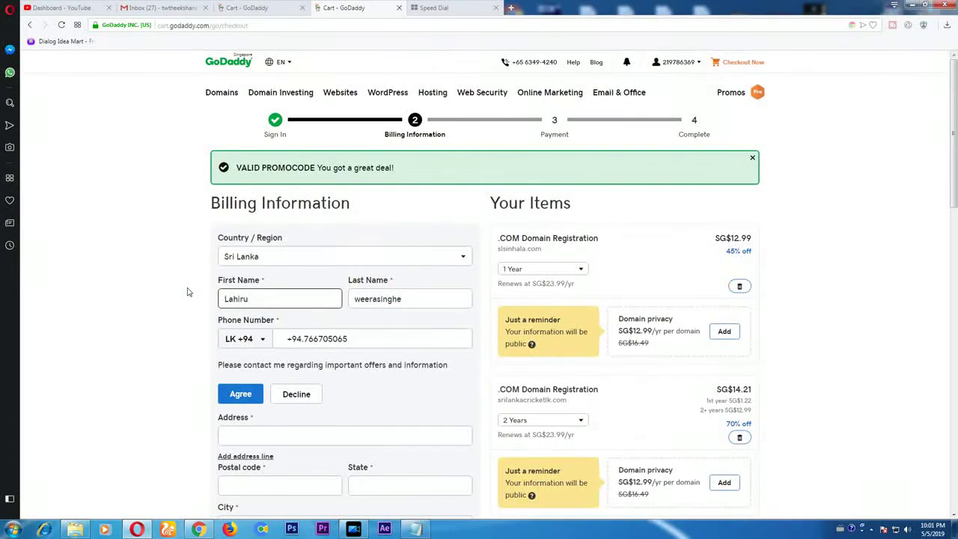
scroll(191, 292, down, 2)
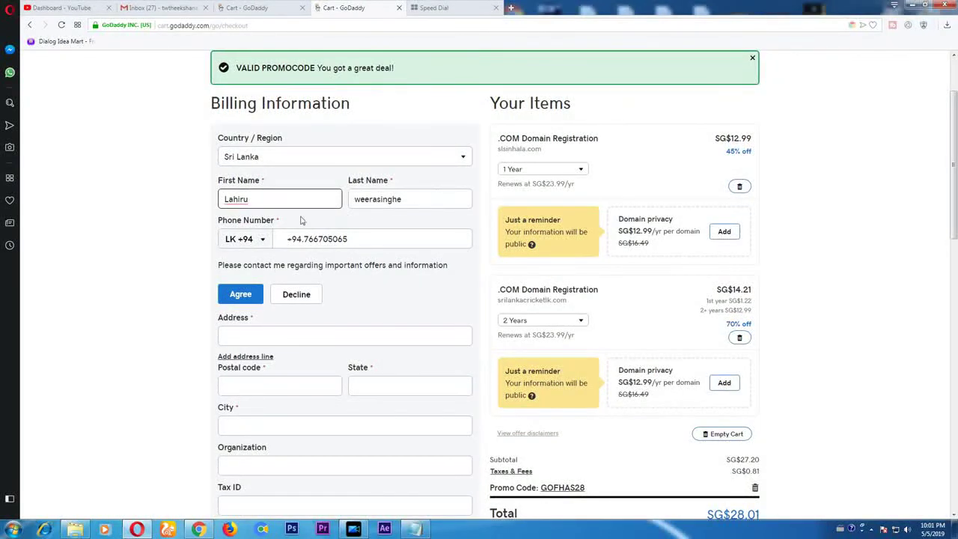
Step: Agree to receive offers and enter the billing street address and postal code
click(240, 296)
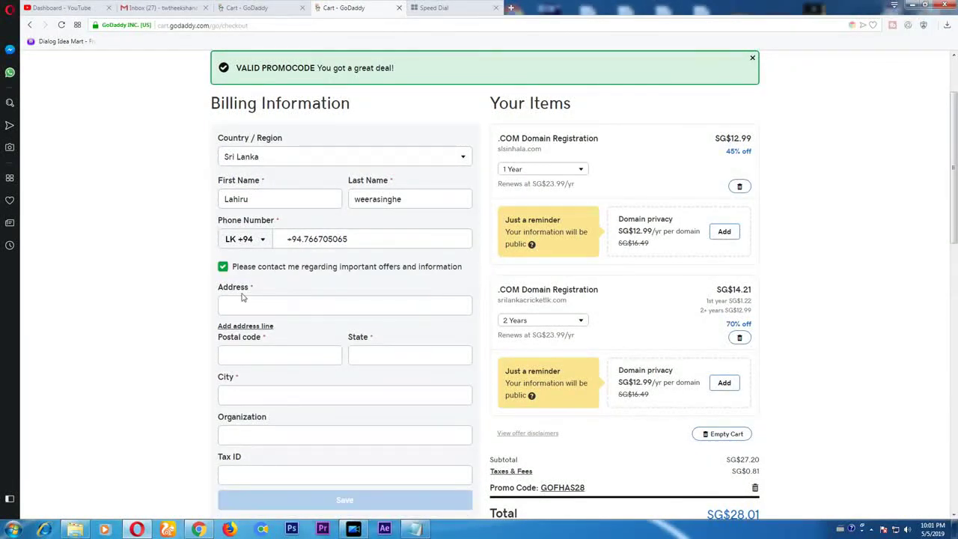
click(250, 308)
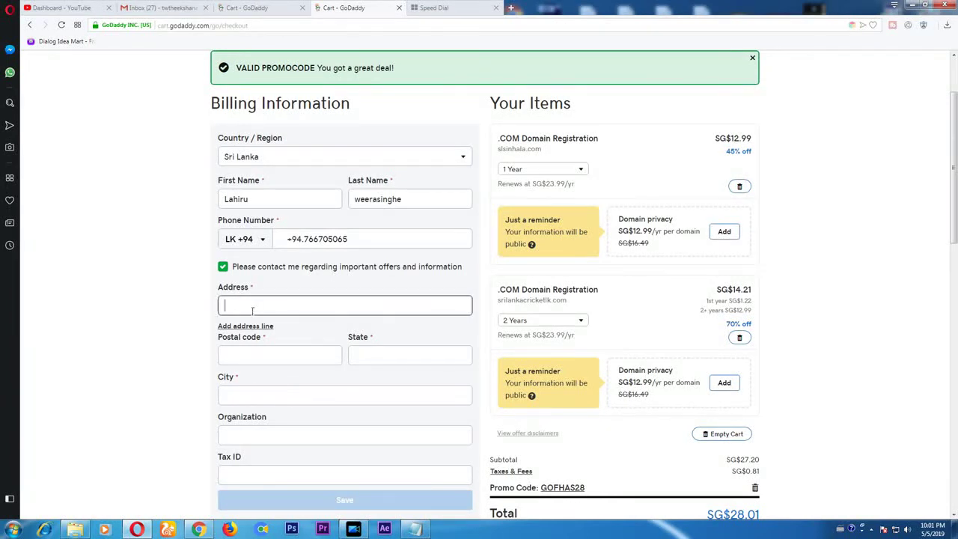
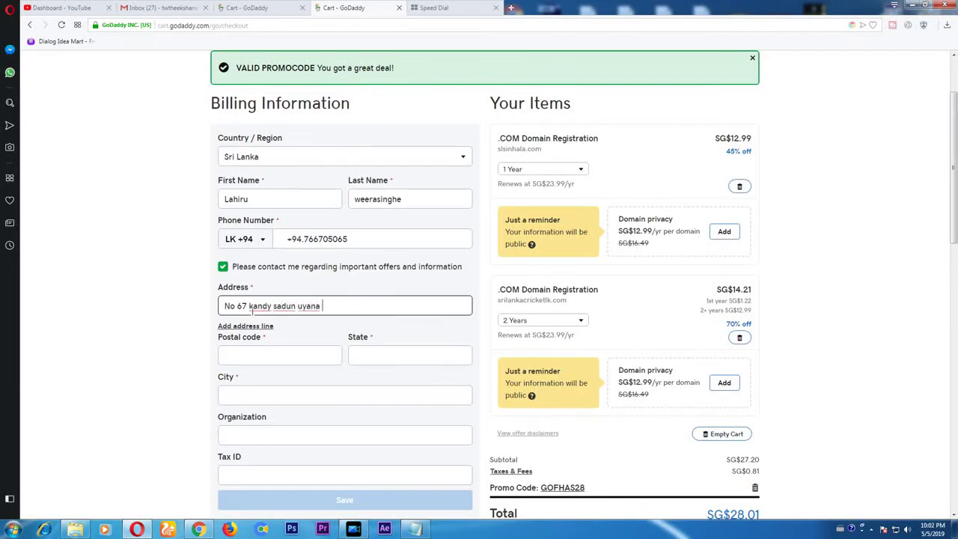
click(275, 361)
text(20480)
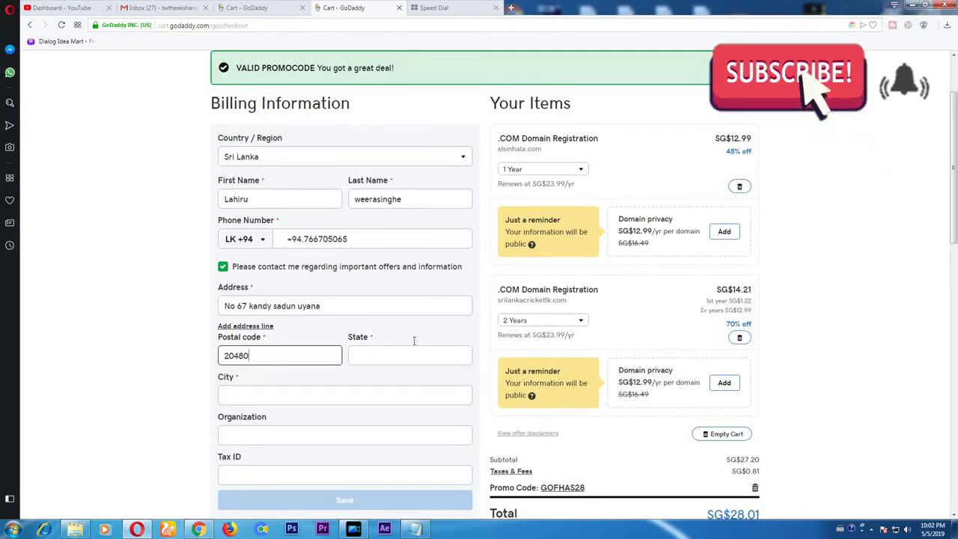
Step: Replace the auto-filled city and state with the buyer's own values
click(411, 357)
click(349, 378)
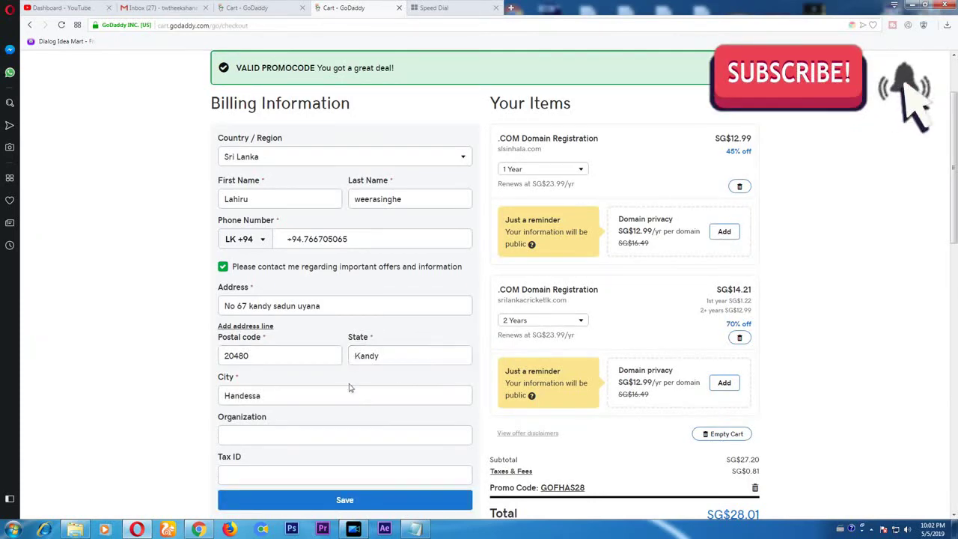
click(310, 390)
scroll(293, 393, down, 1)
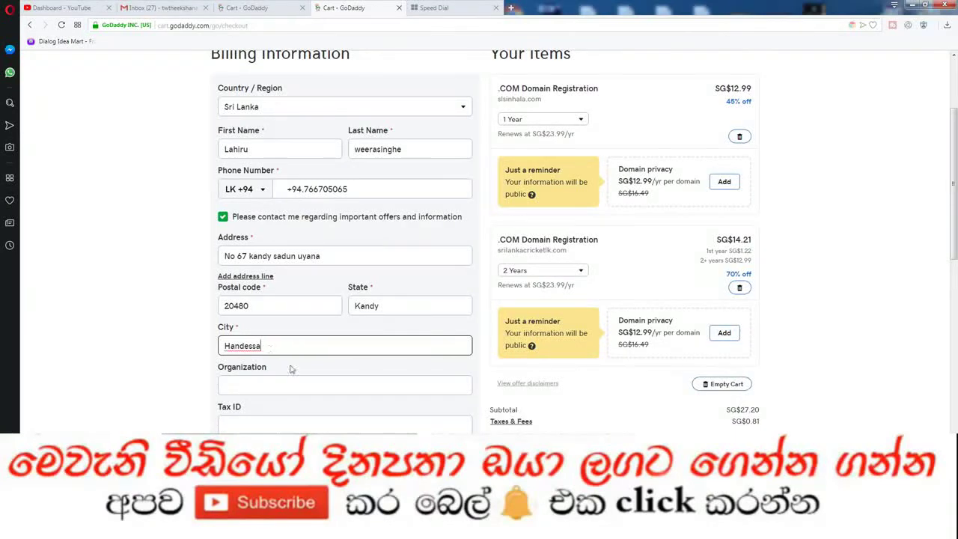
drag(265, 345, 219, 344)
key(BackSpace)
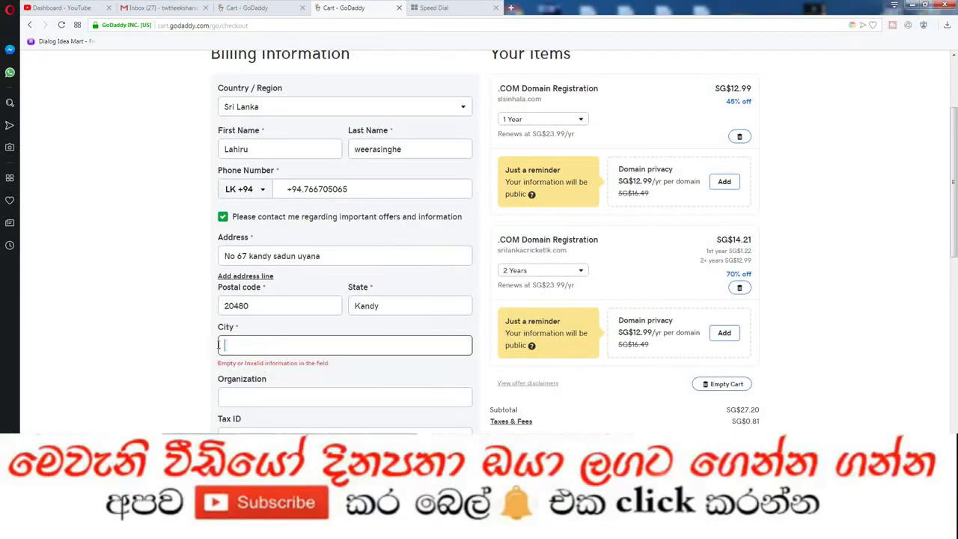
text(kandy)
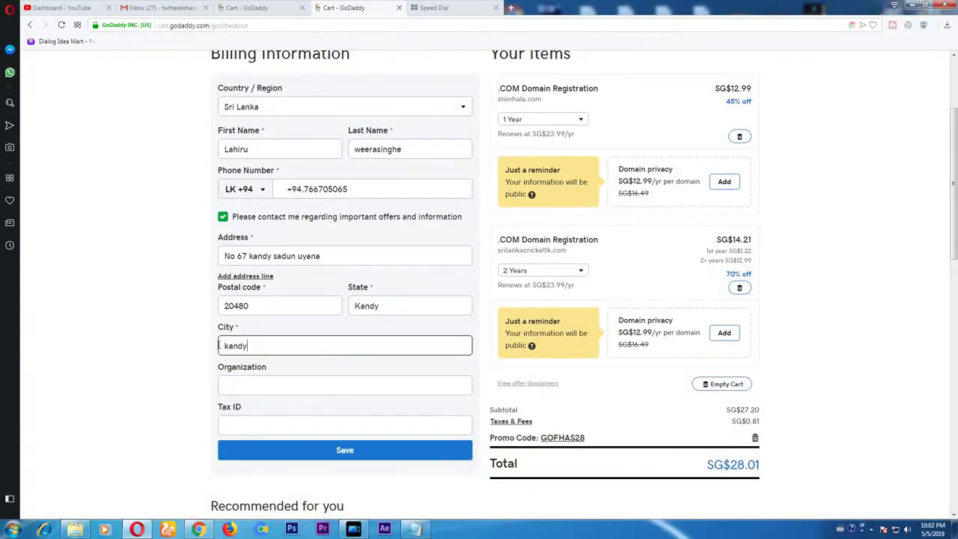
drag(411, 306, 336, 304)
key(BackSpace)
text(central)
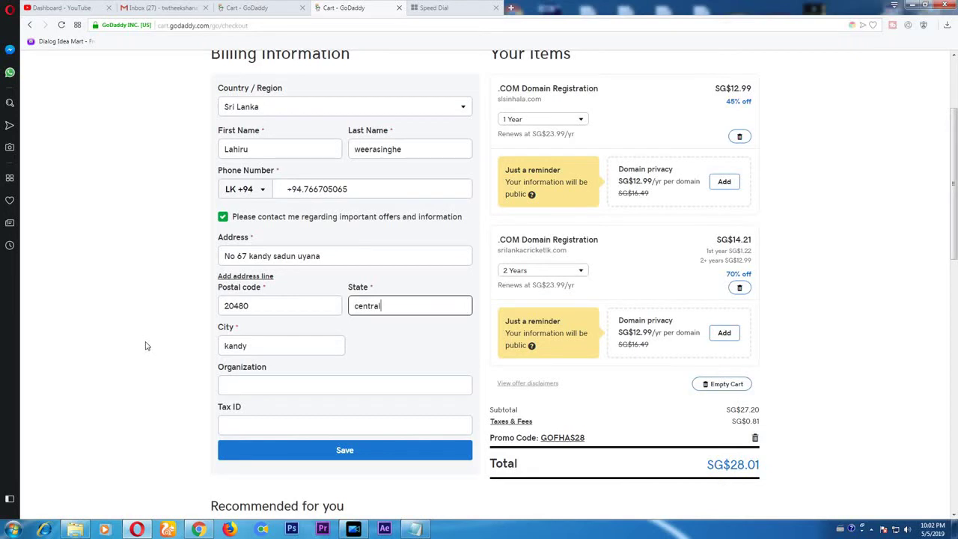
Step: Enter 'slcricket' as the organization and save the billing information
click(250, 390)
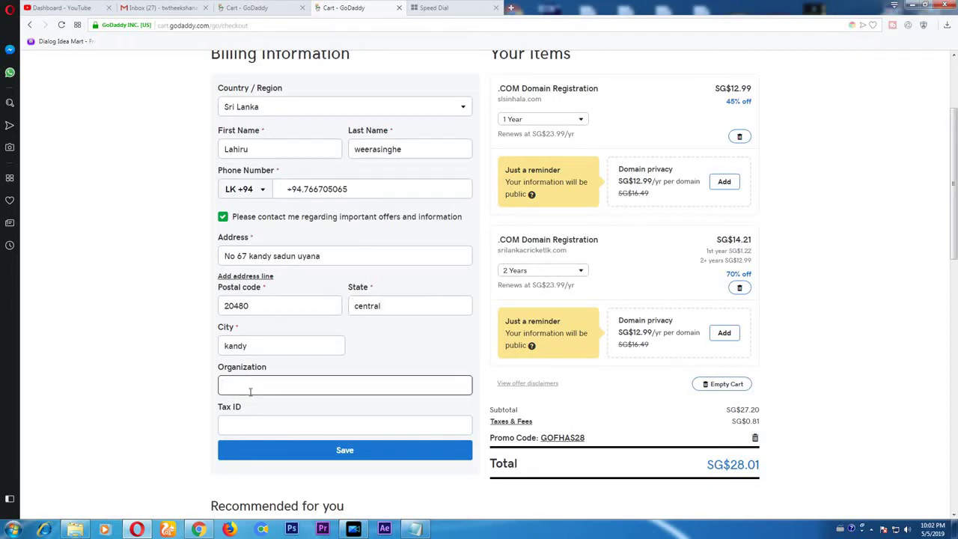
text(slcricket)
scroll(271, 421, down, 3)
click(390, 252)
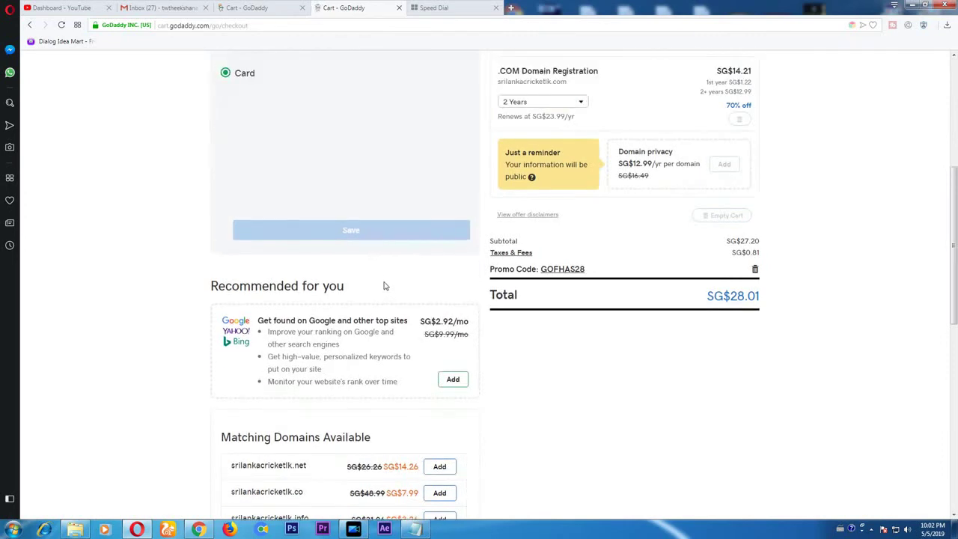
Step: Scroll the checkout page to bring the Payment section's card entry form into view
scroll(381, 299, up, 2)
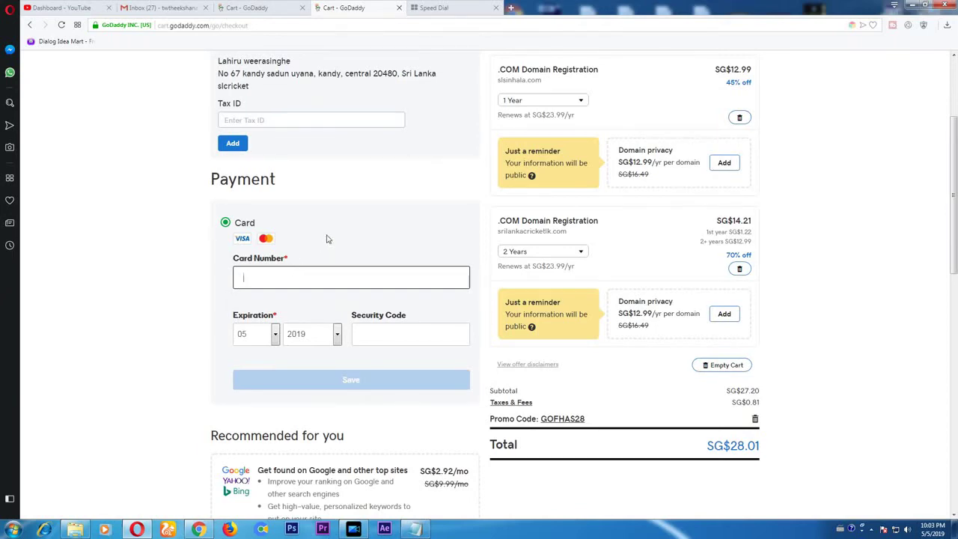
scroll(326, 238, up, 2)
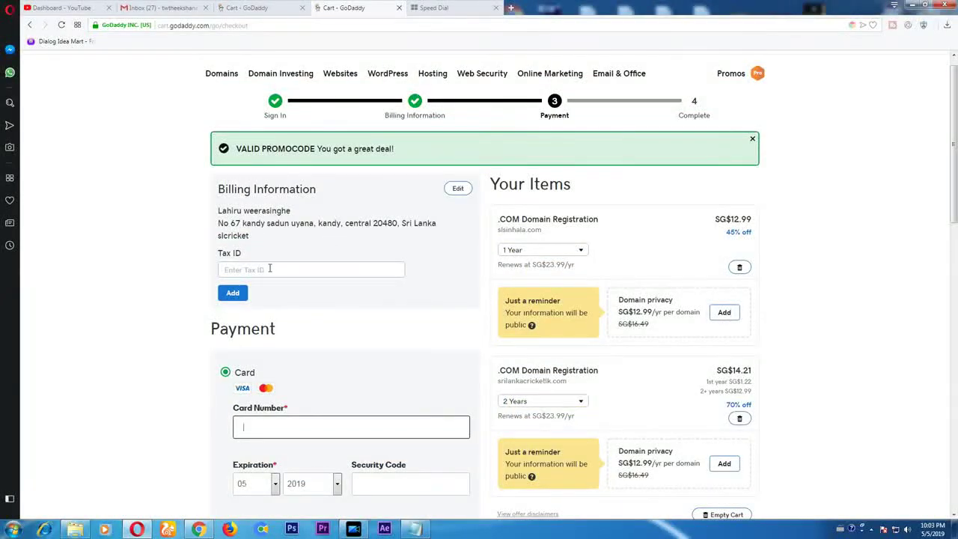
scroll(272, 266, down, 2)
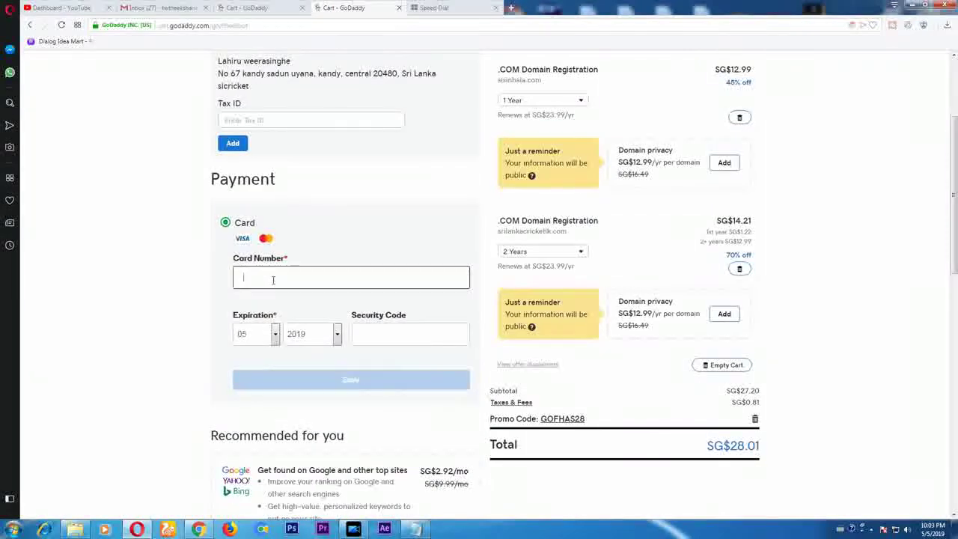
Step: Enter the Visa card details with expiry 04/2024 and its security code, then save it
text(42)
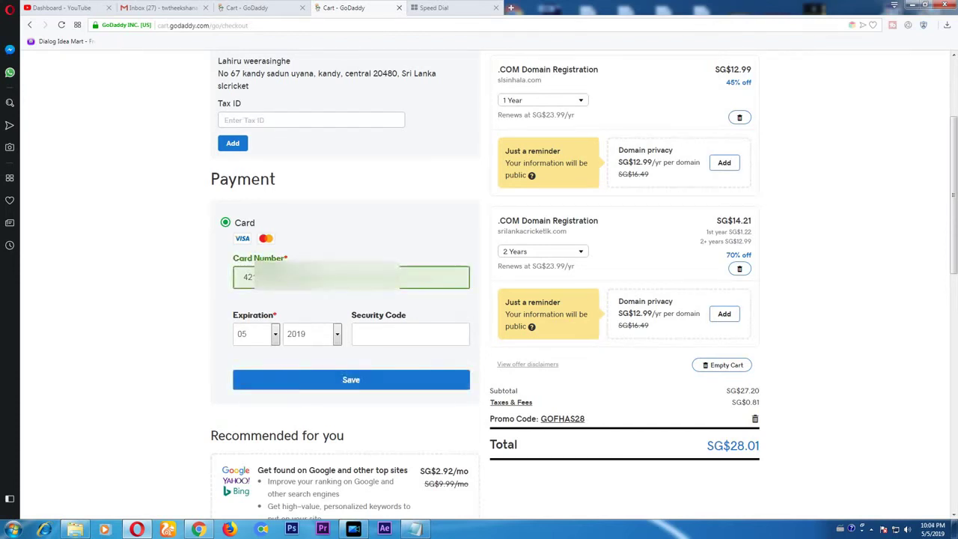
click(276, 334)
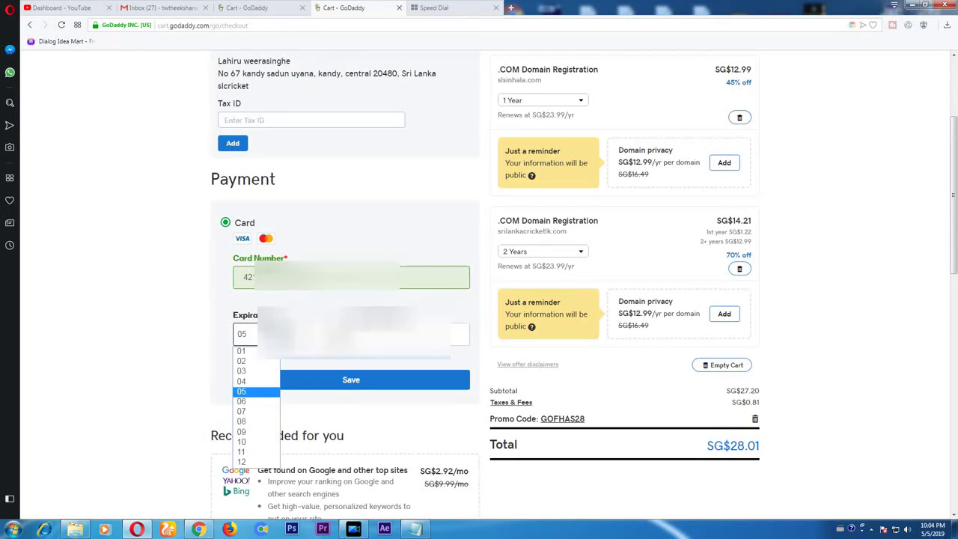
click(255, 382)
click(337, 335)
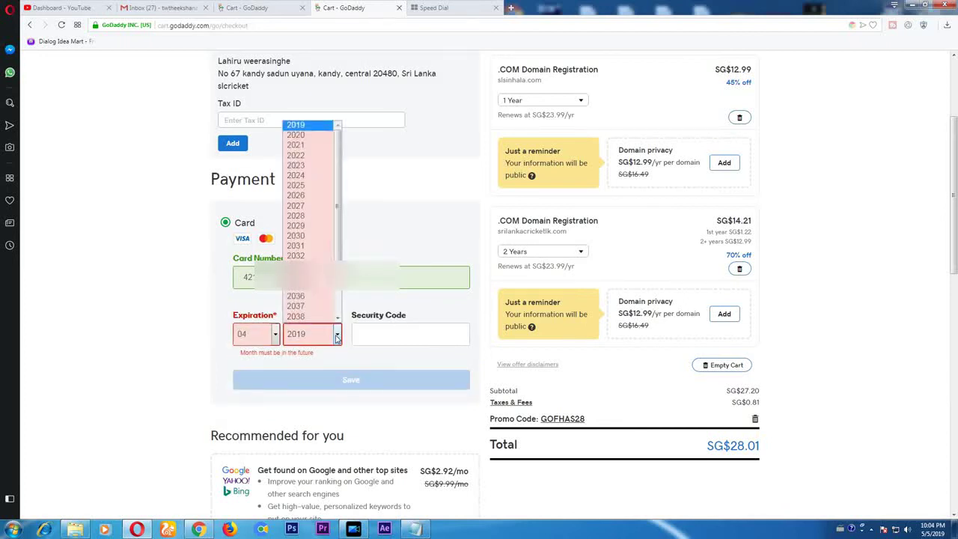
click(309, 177)
click(405, 329)
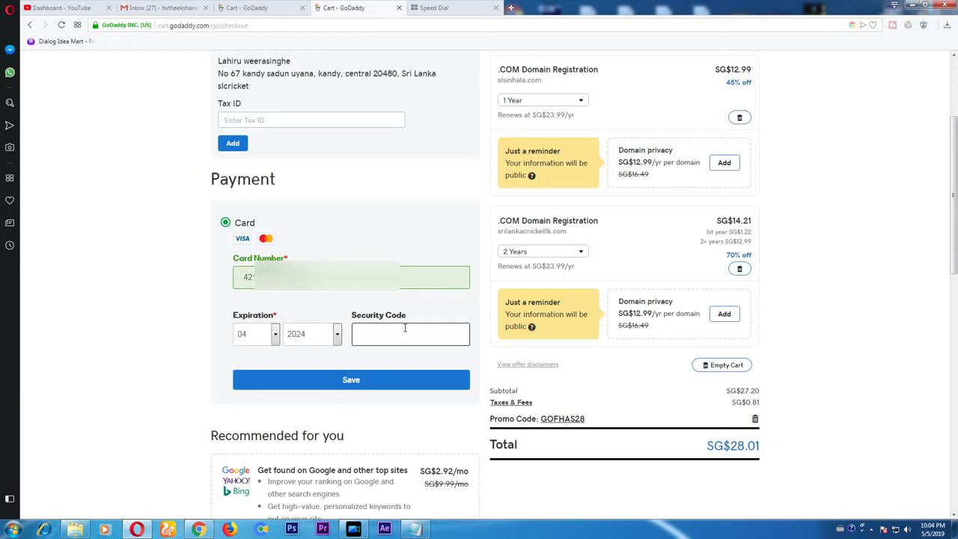
click(356, 382)
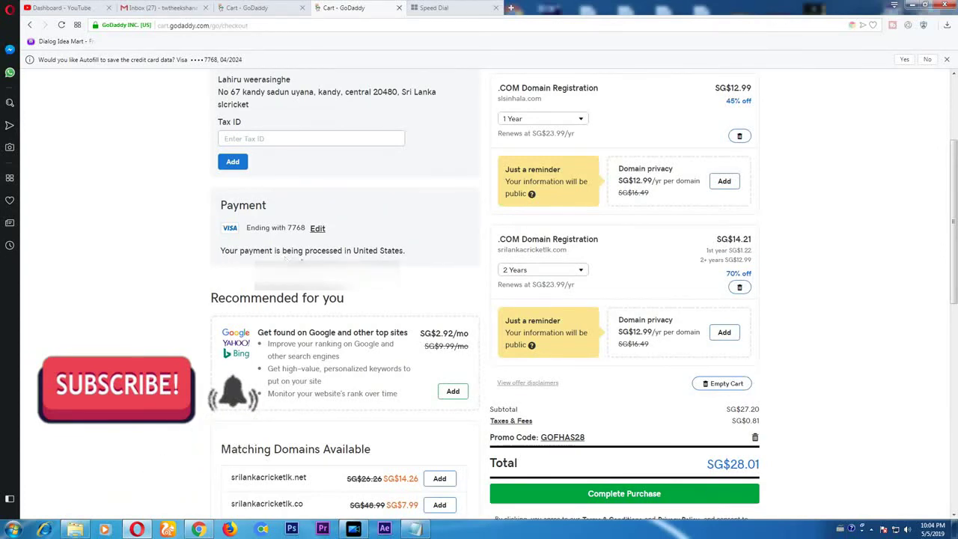
scroll(400, 275, up, 2)
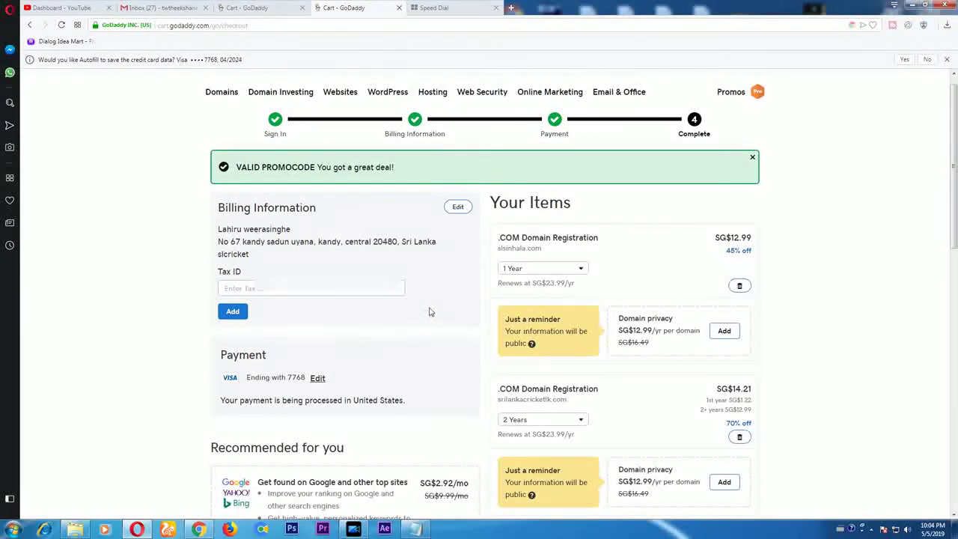
scroll(431, 314, down, 1)
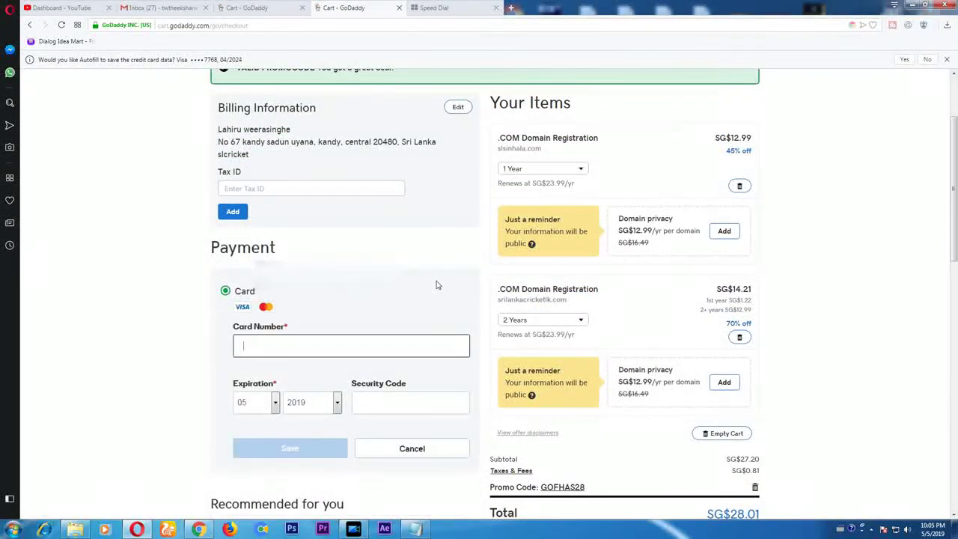
scroll(379, 367, down, 2)
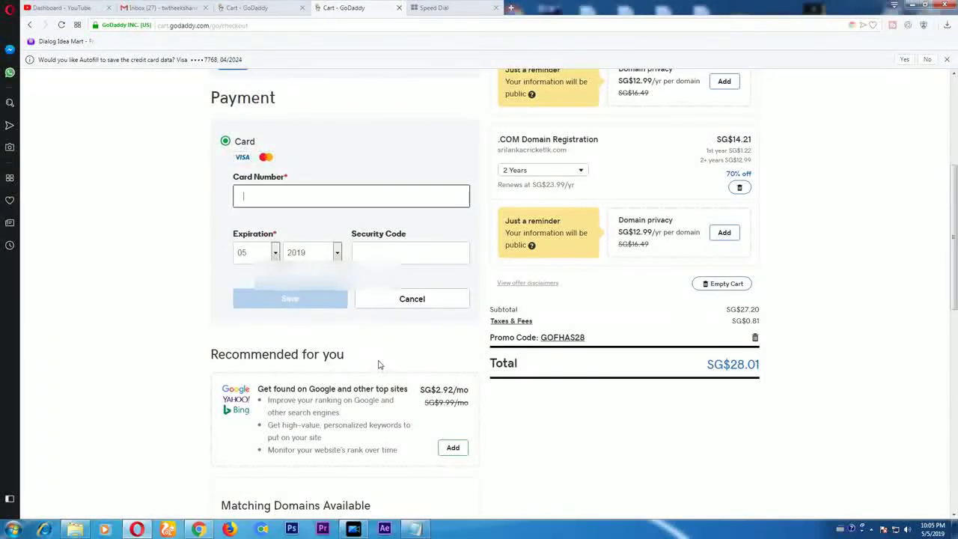
scroll(379, 366, up, 2)
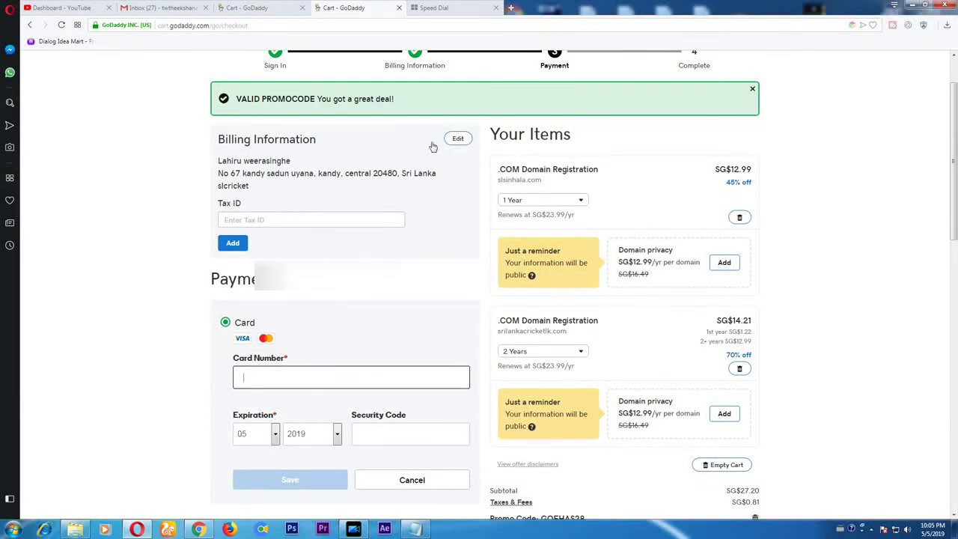
click(458, 139)
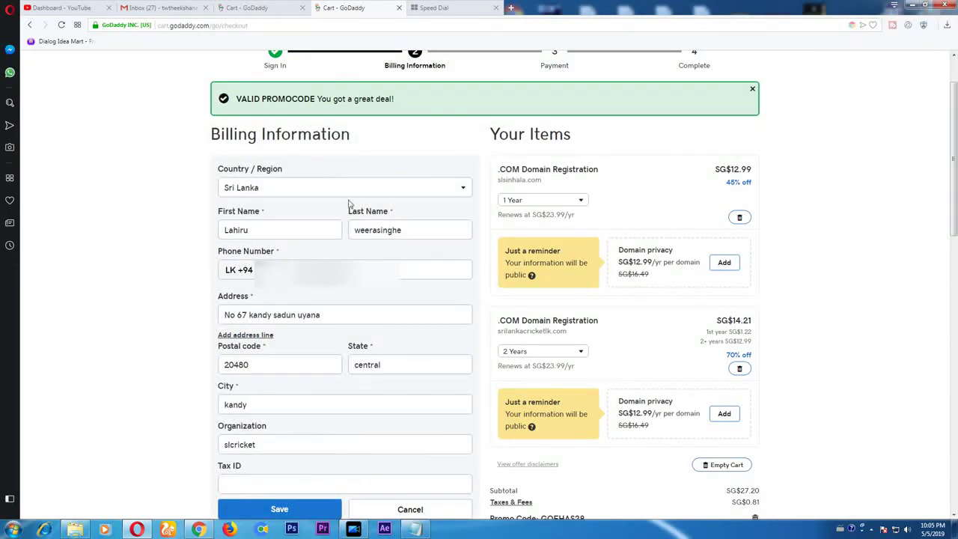
scroll(293, 359, down, 2)
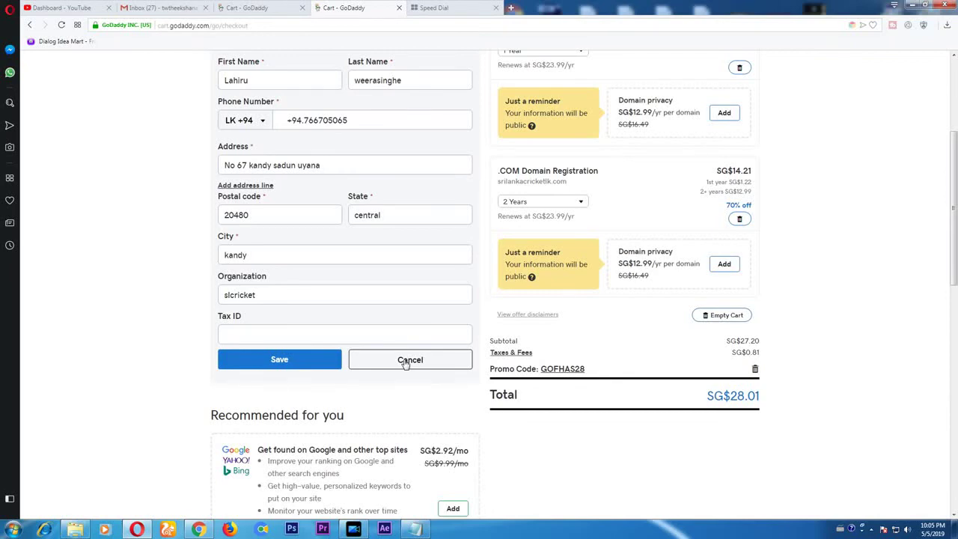
click(405, 362)
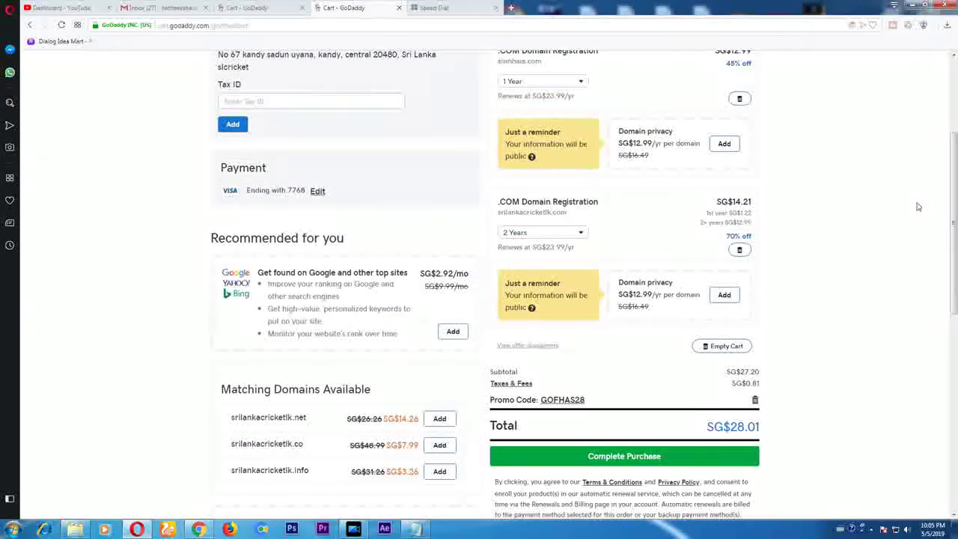
scroll(557, 221, up, 3)
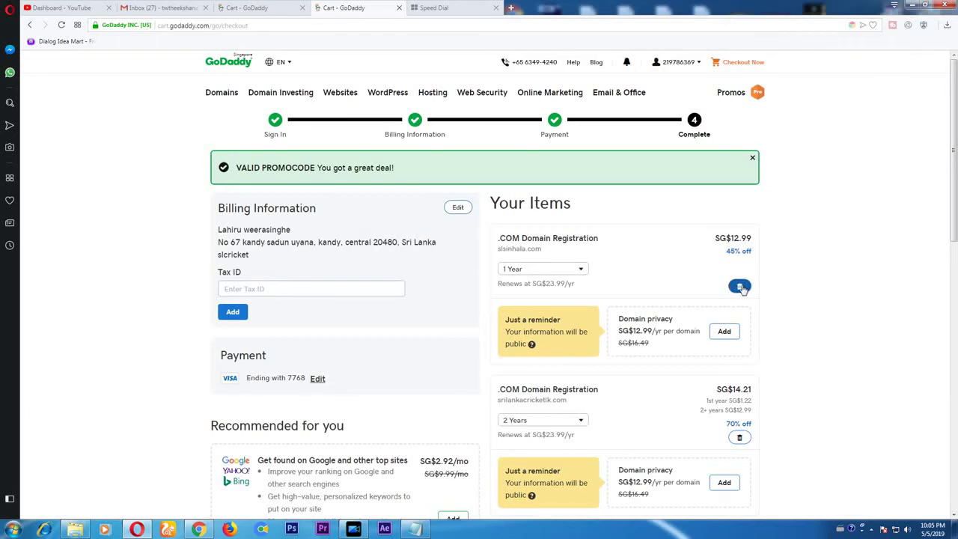
Step: Remove slsinhala.com from the cart and set srilankacricketlk.com to a 1 Year term
click(740, 288)
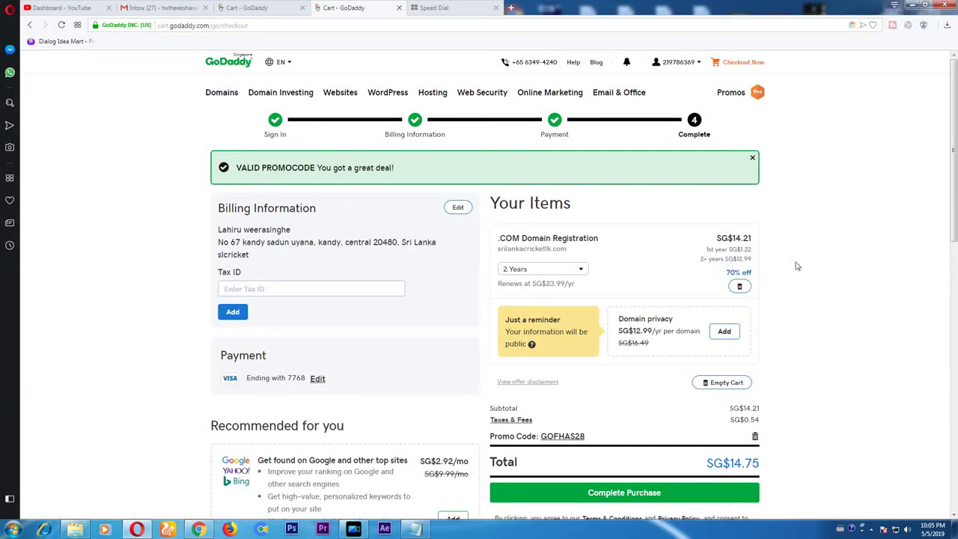
click(550, 271)
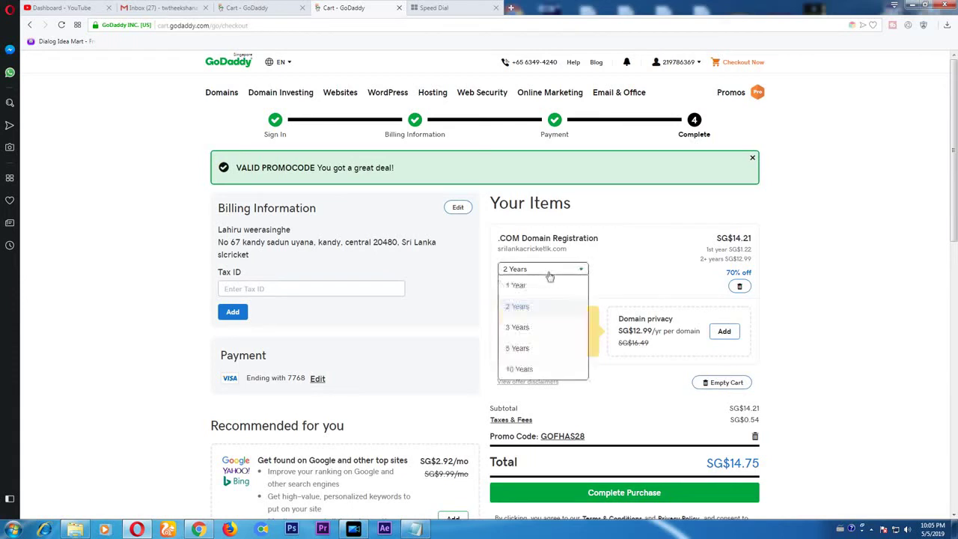
click(518, 286)
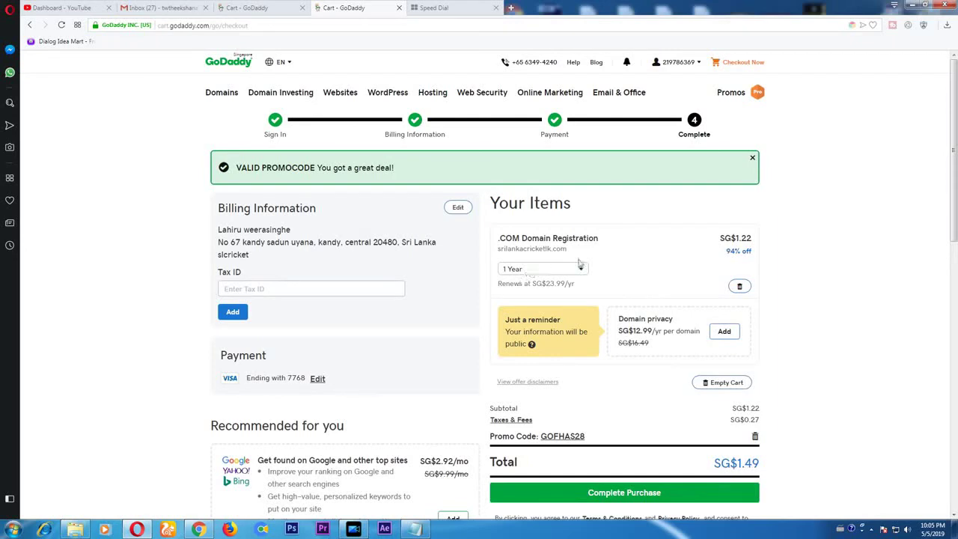
scroll(815, 247, down, 1)
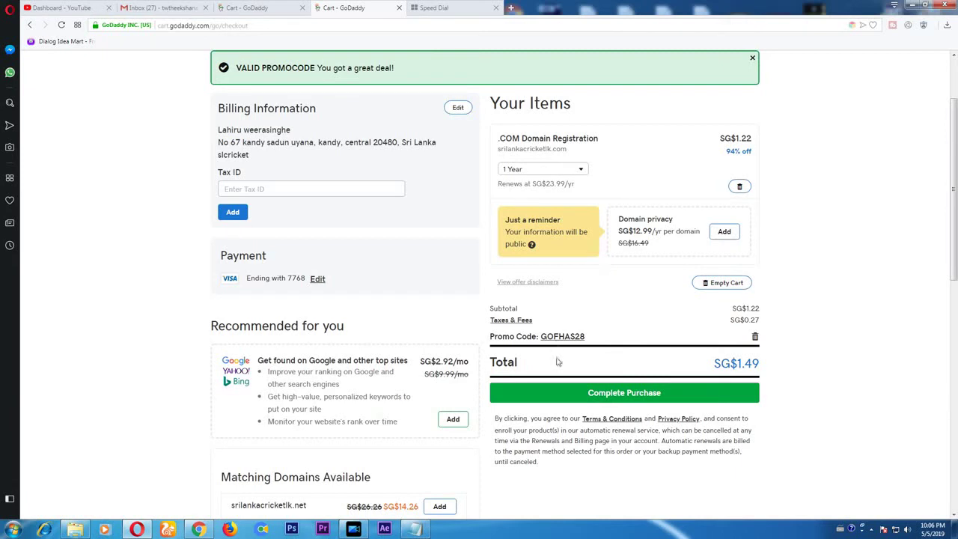
Step: Place the SG$1.49 order for srilankacricketlk.com with Complete Purchase
click(607, 398)
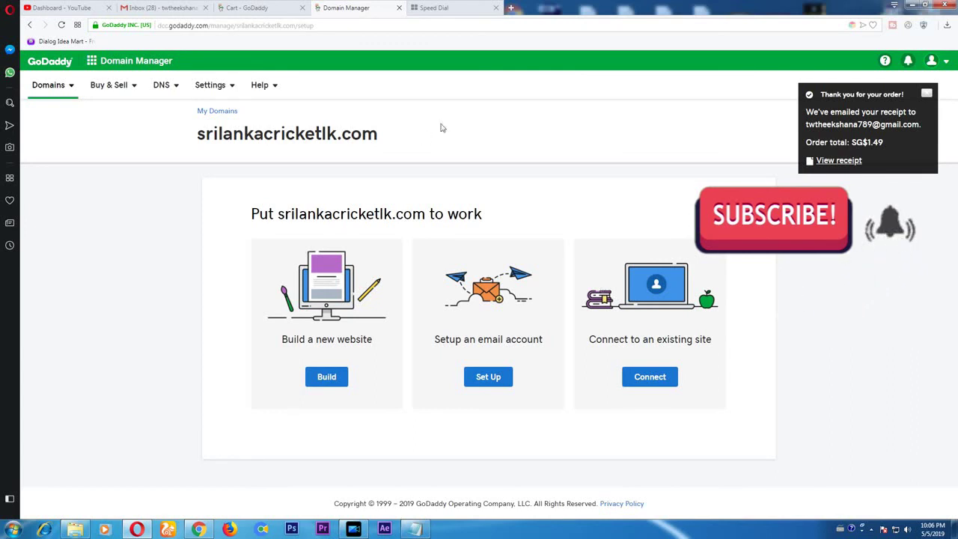
Step: Review the SG$1.49 order receipt, go to My Products, then open GoDaddy's confirmation email in Gmail
click(837, 161)
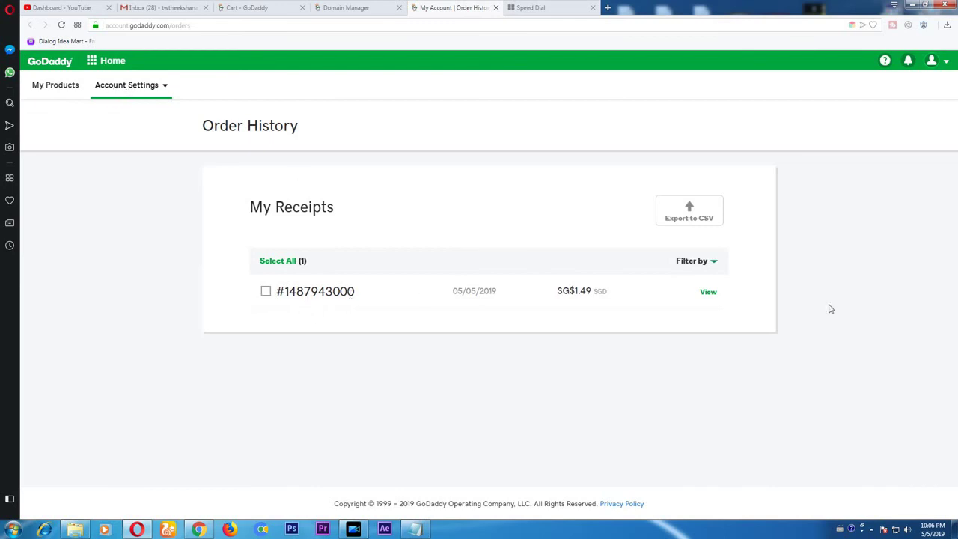
click(708, 292)
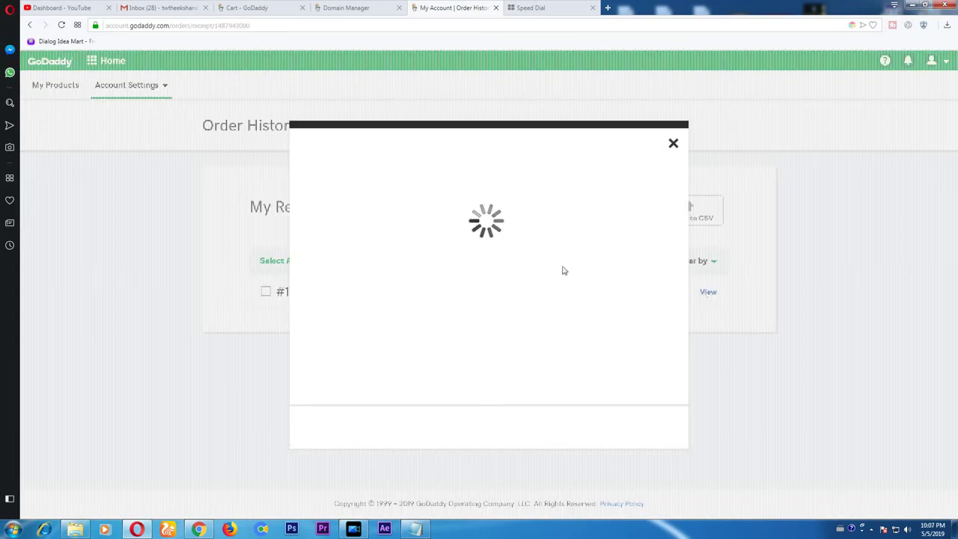
click(665, 144)
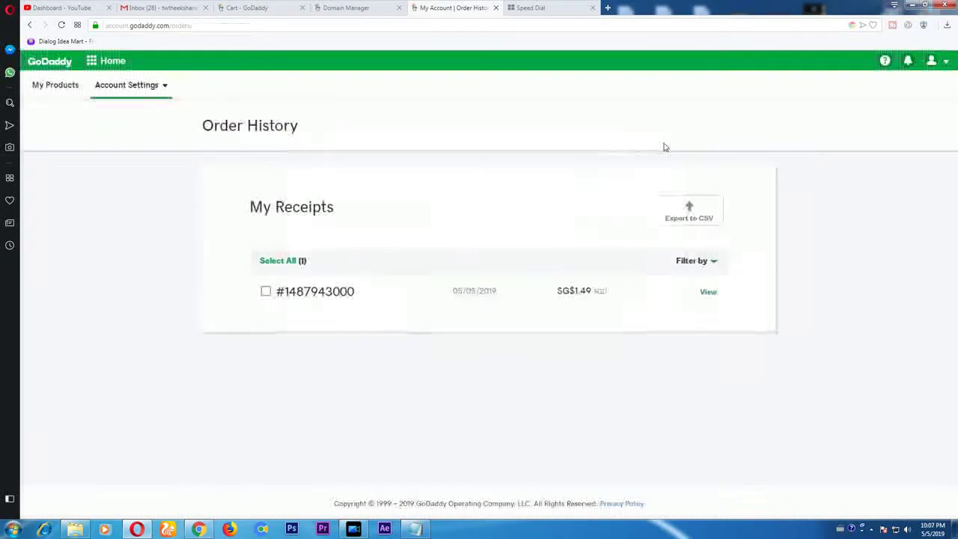
click(65, 87)
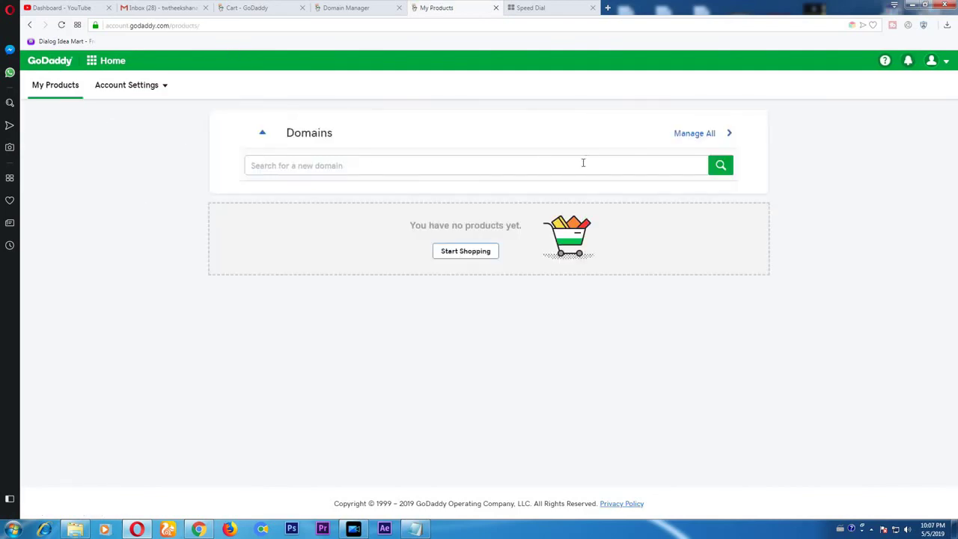
click(146, 9)
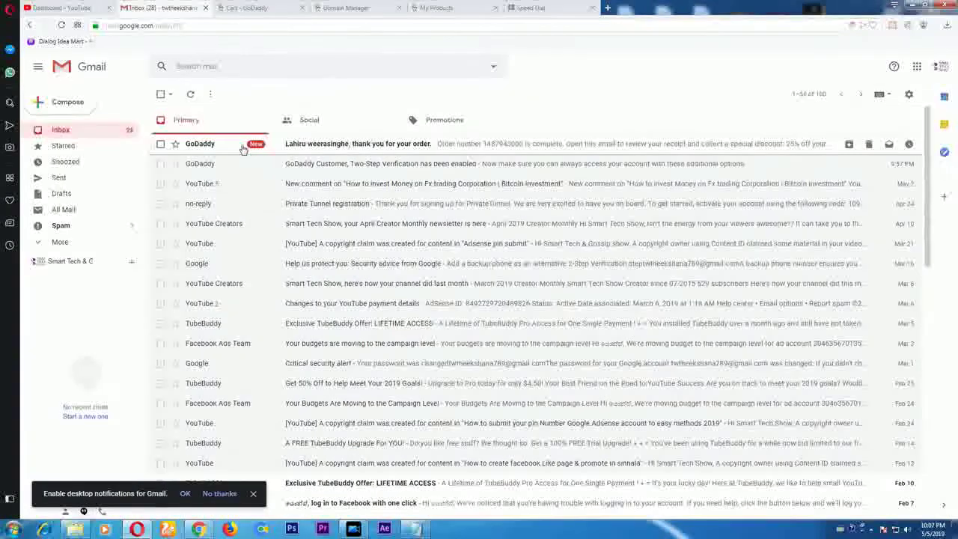
click(243, 150)
Step: Scroll to the srilankacricketlk.com order details in the email and open Access All Products
scroll(503, 181, down, 2)
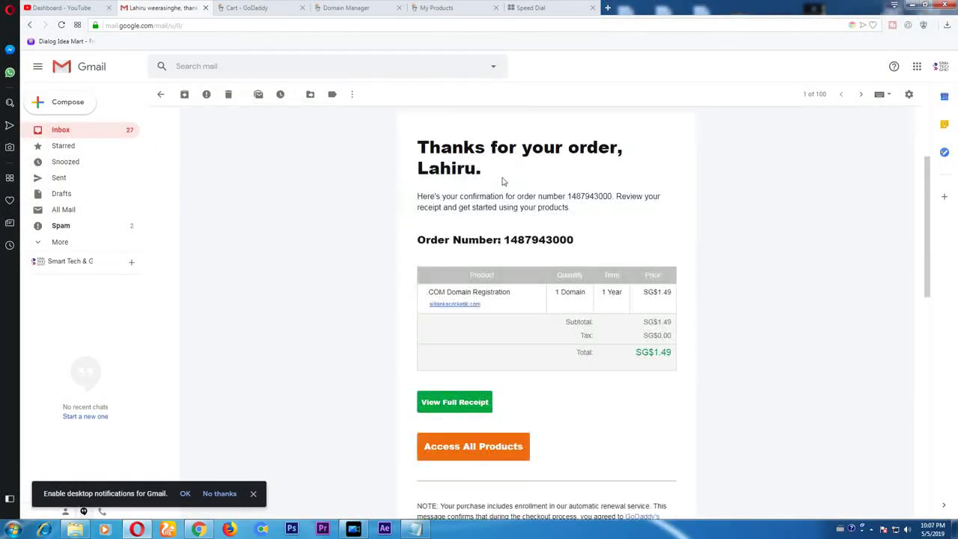
scroll(516, 183, down, 2)
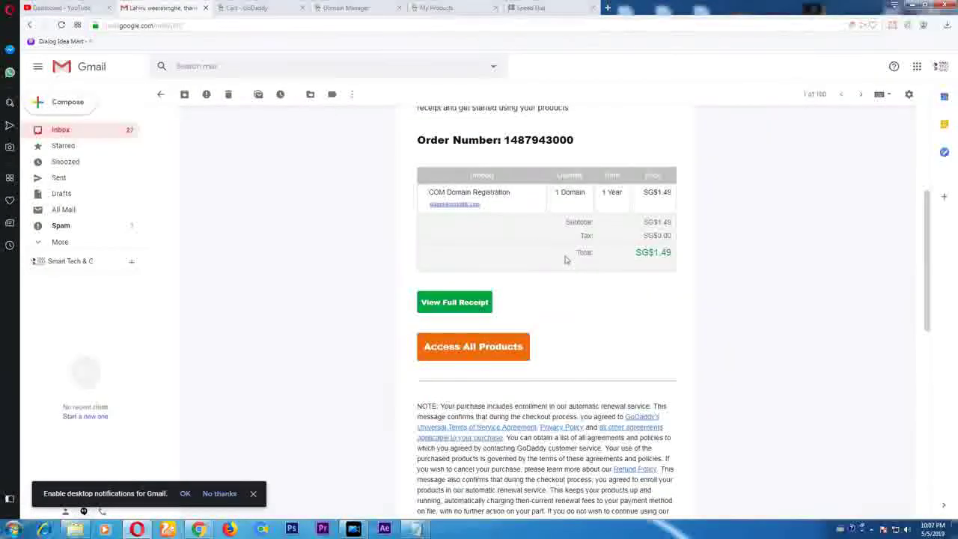
click(450, 352)
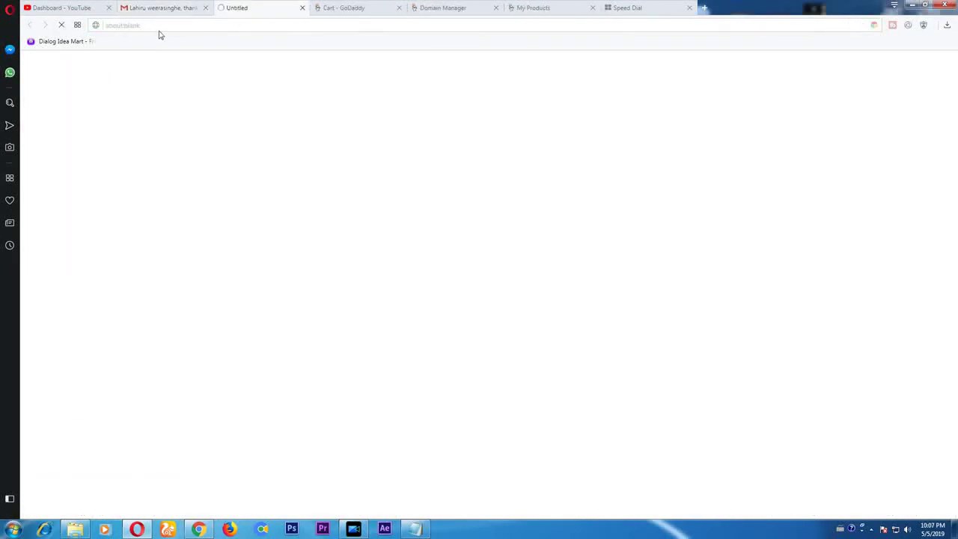